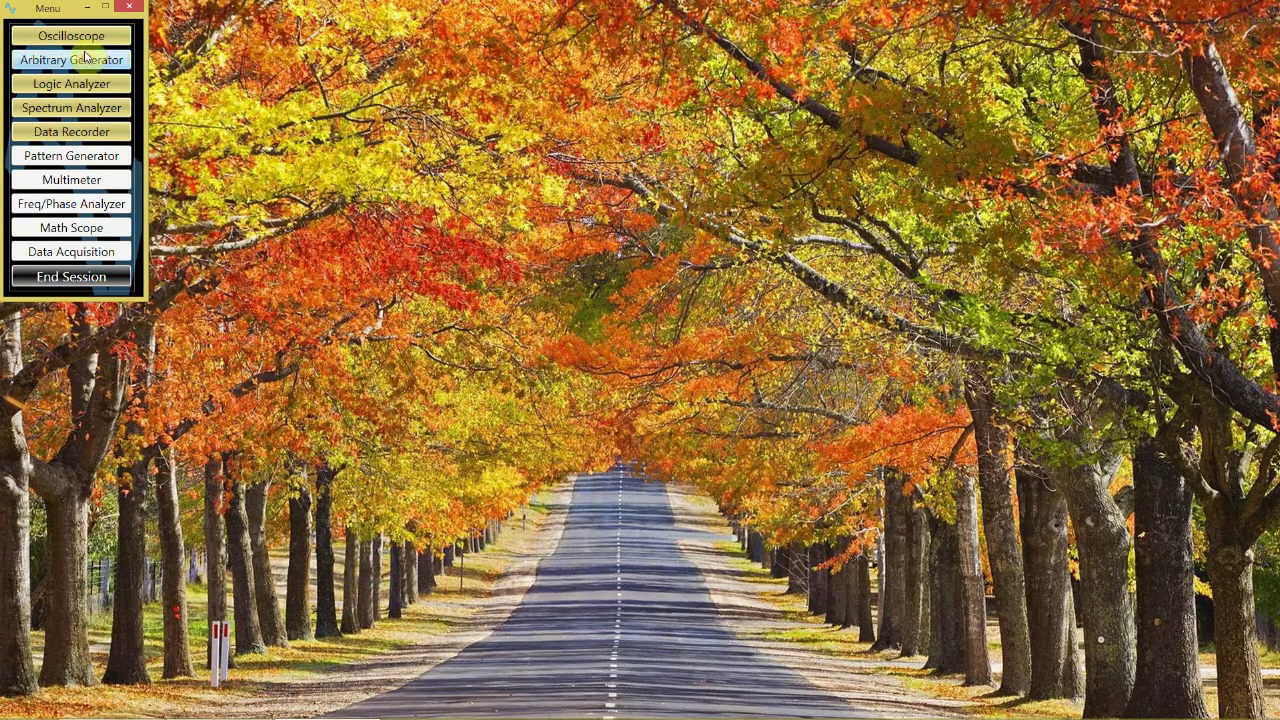
Step: Open the Arbitrary Generator and the Oscilloscope and arrange their windows side by side
click(86, 60)
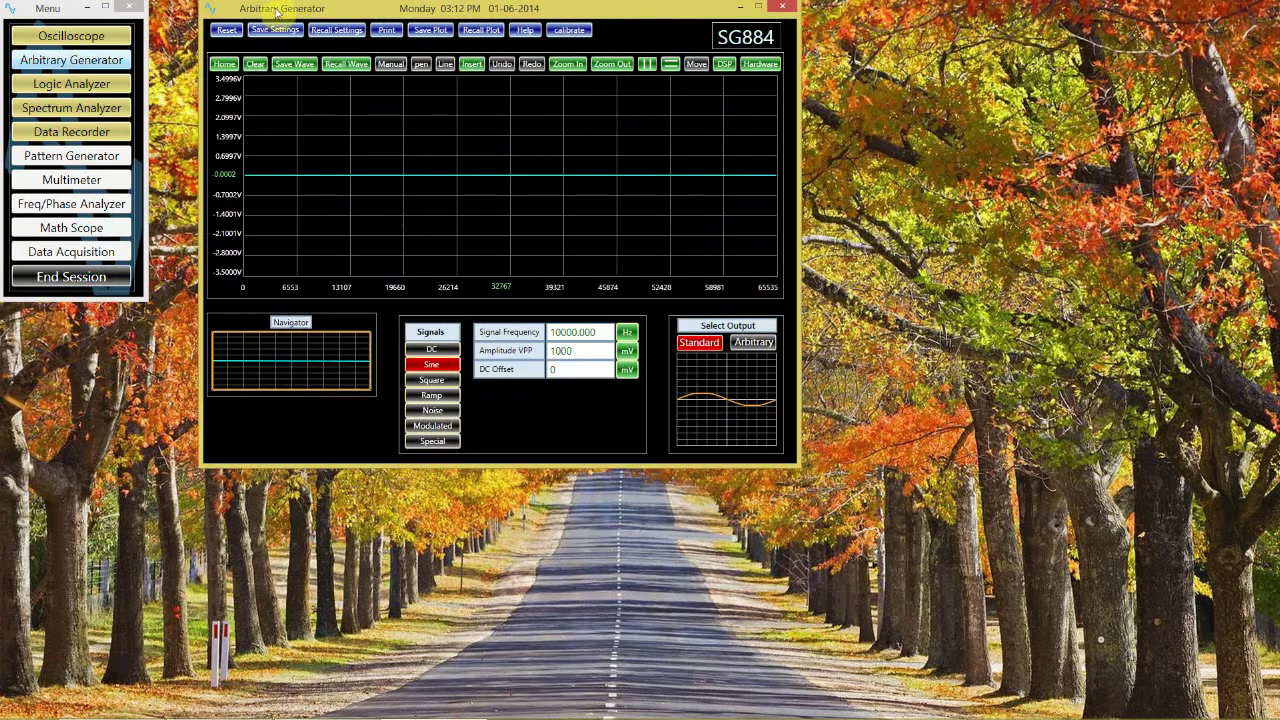
drag(320, 12, 729, 148)
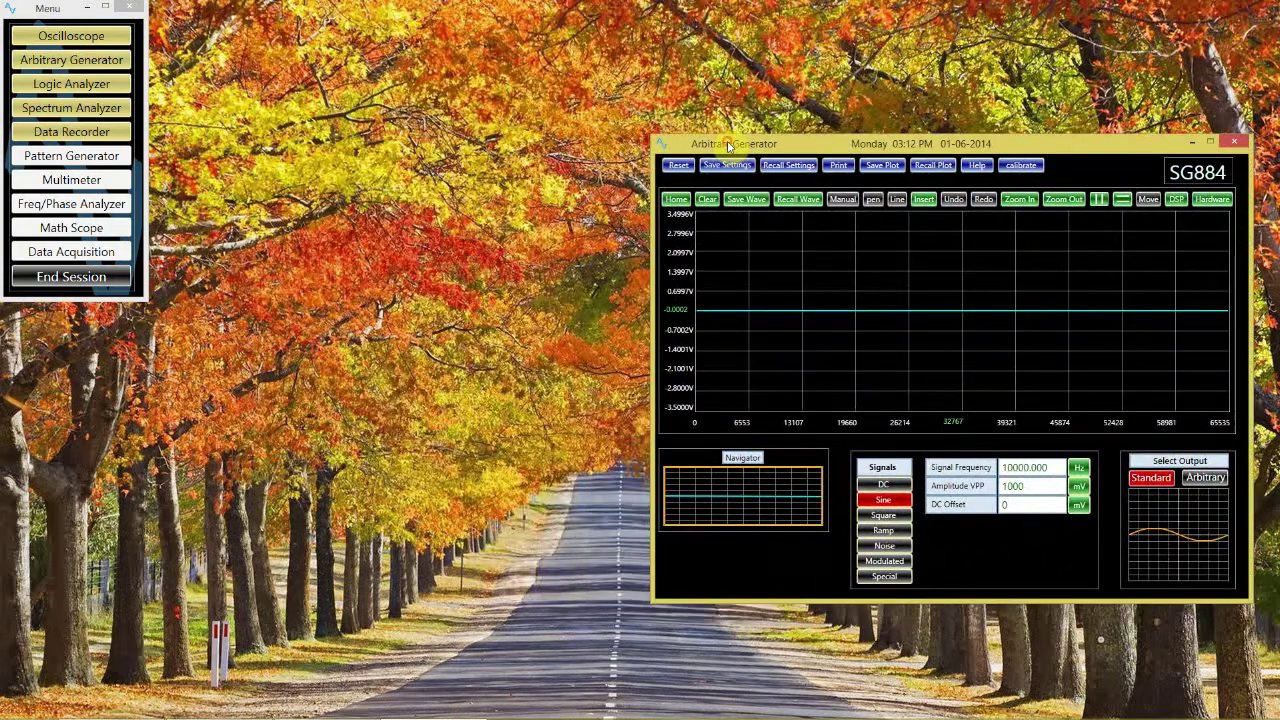
click(104, 36)
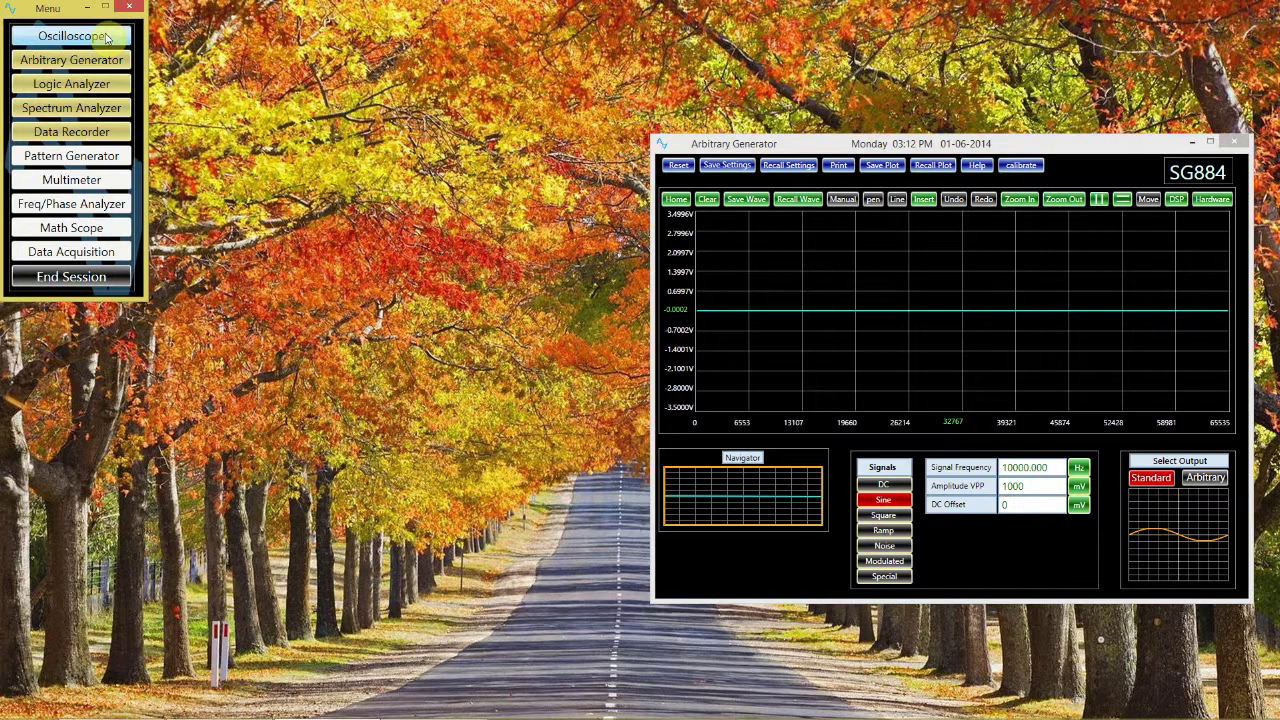
drag(318, 20, 209, 152)
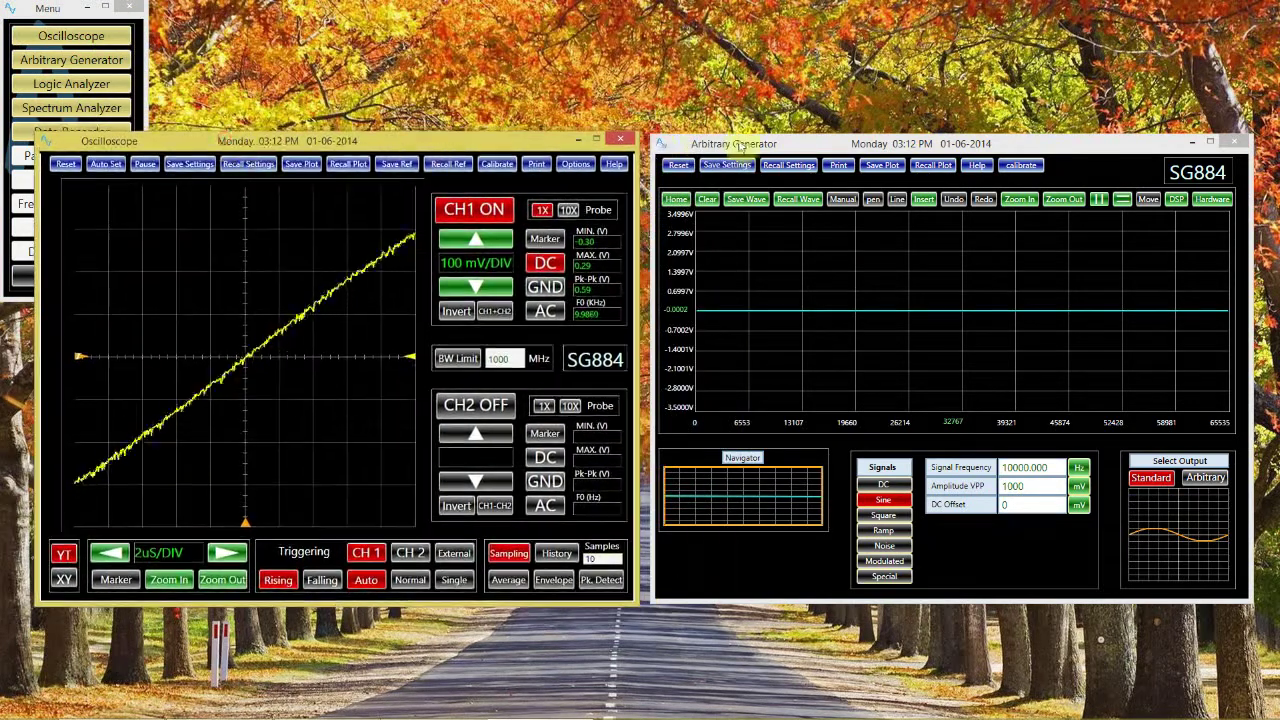
drag(740, 147, 766, 146)
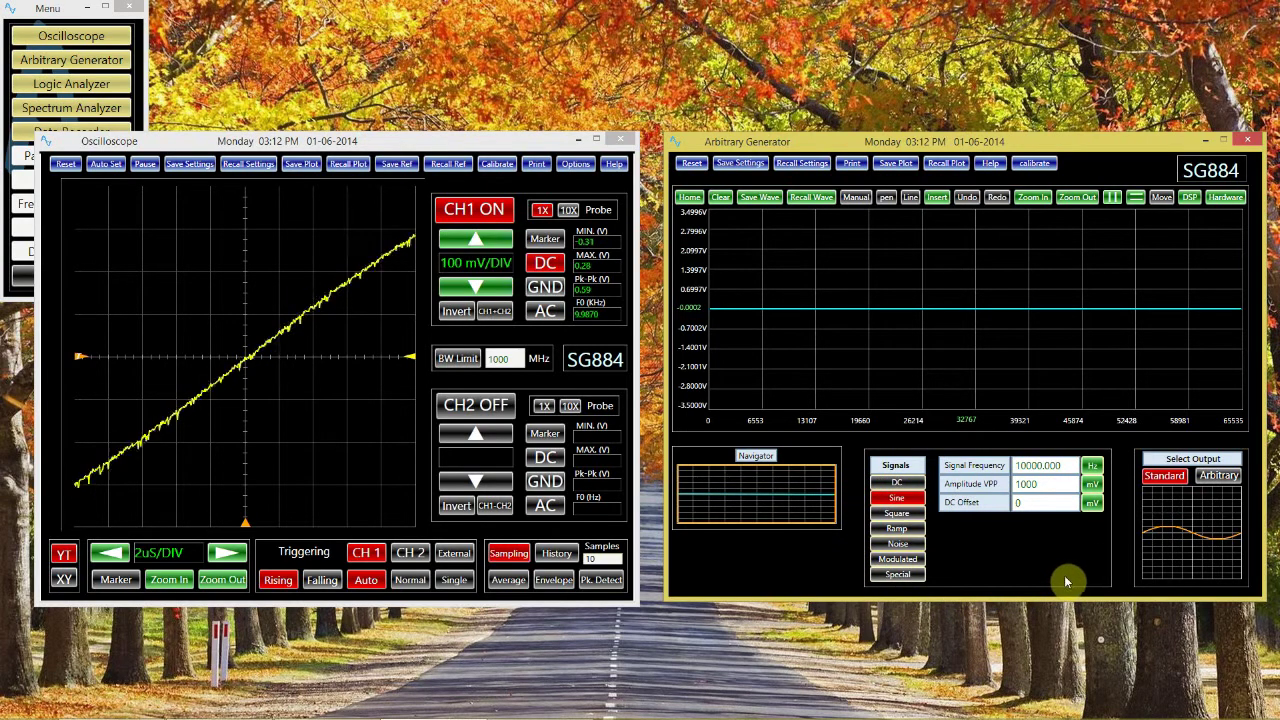
Step: Auto-set the oscilloscope for the generator's sine signal and switch its trigger source to External
click(893, 499)
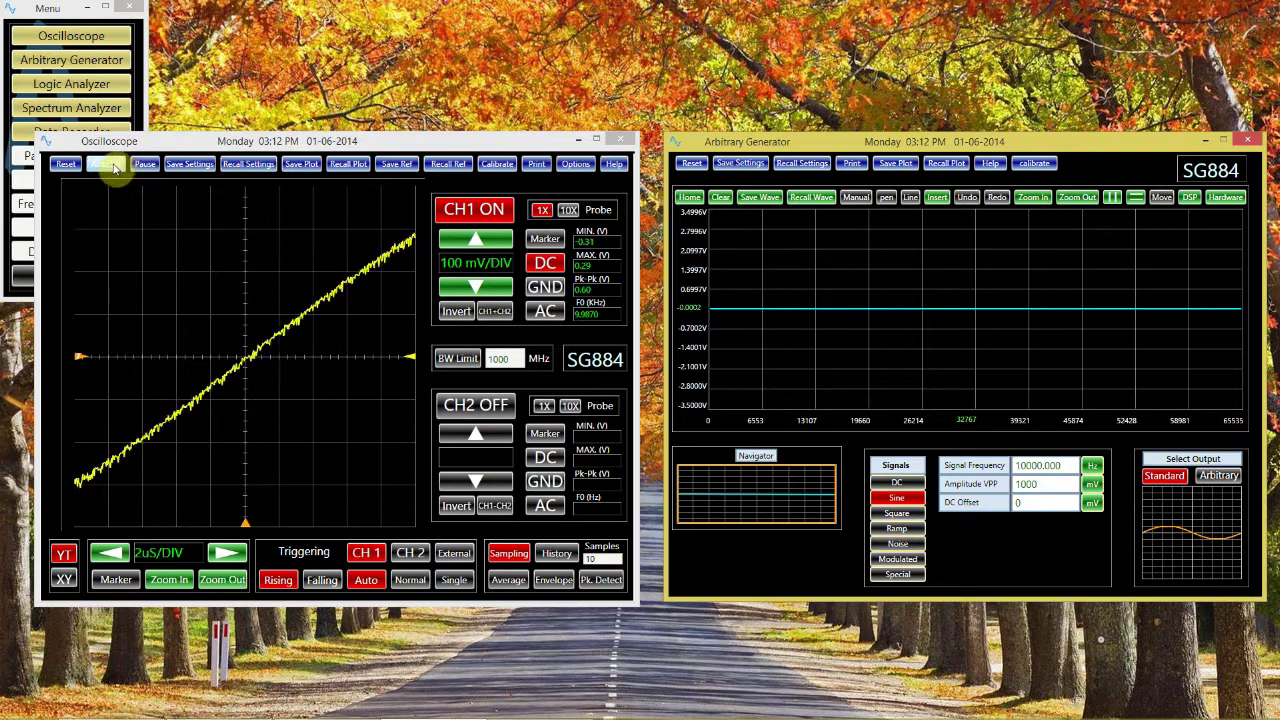
click(115, 165)
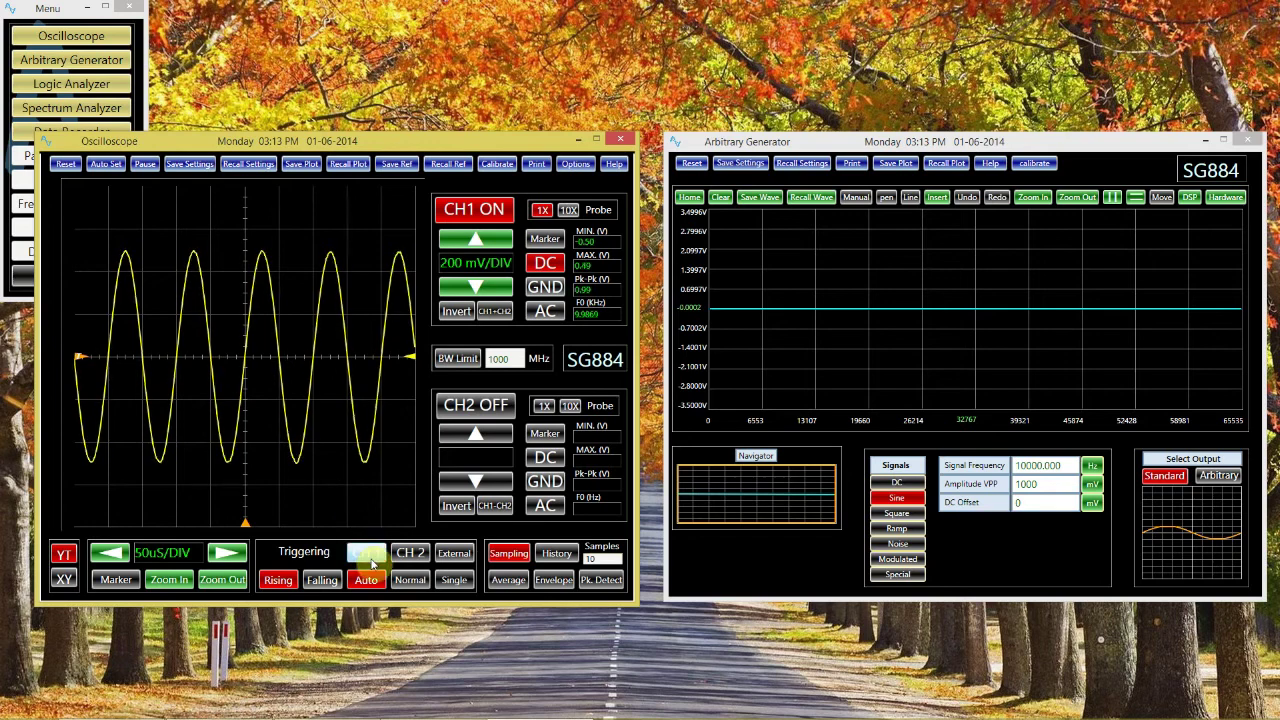
click(372, 563)
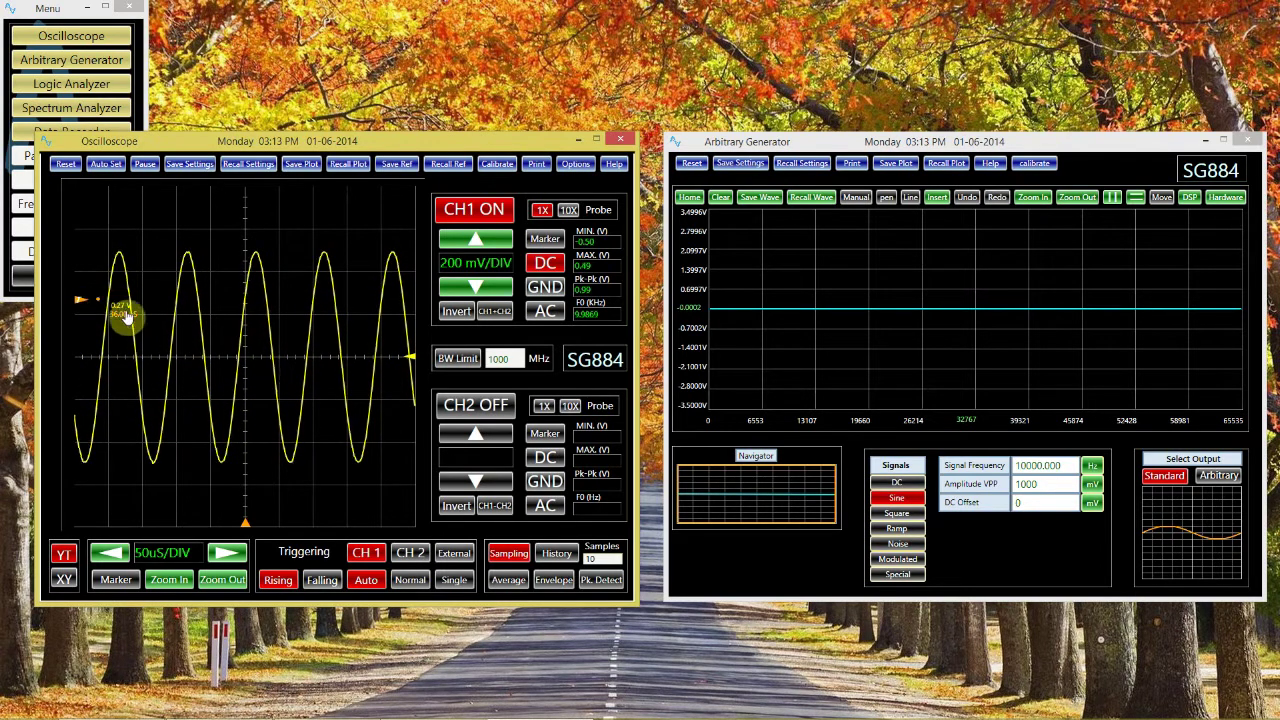
click(465, 553)
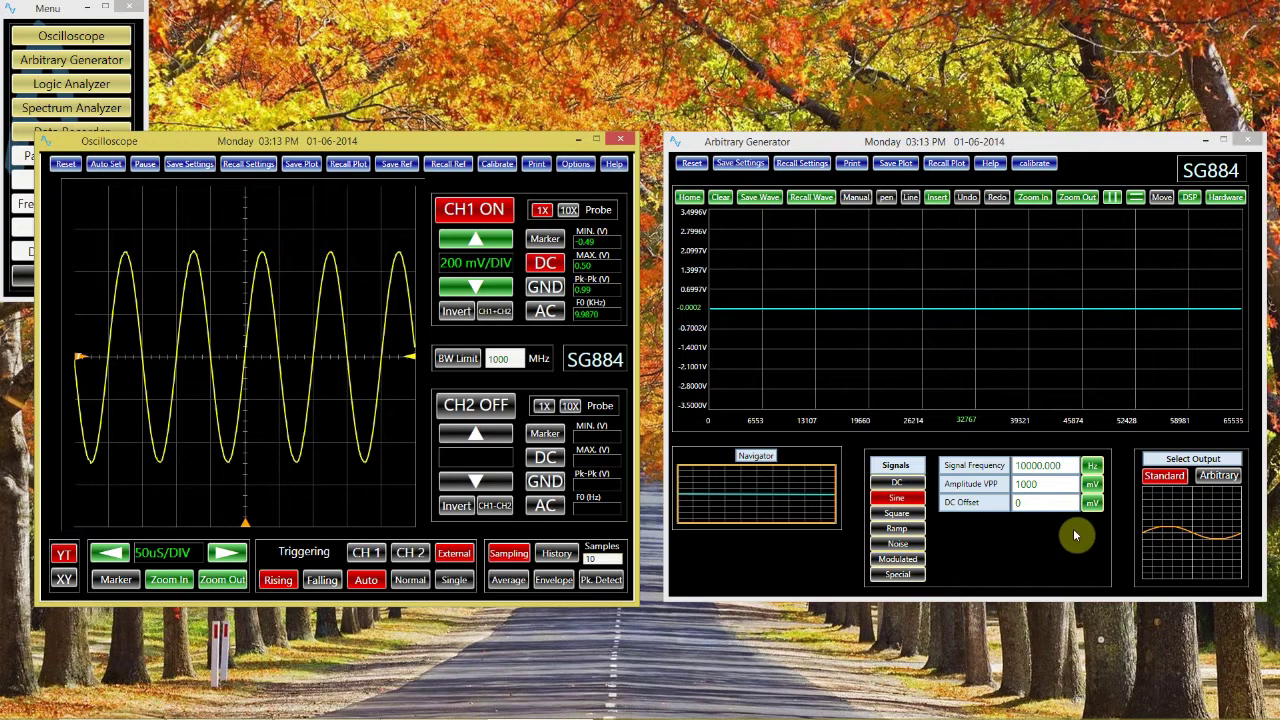
Step: Switch the sine signal's frequency unit to KHz and set the signal frequency to 10 KHz
click(1092, 468)
click(988, 461)
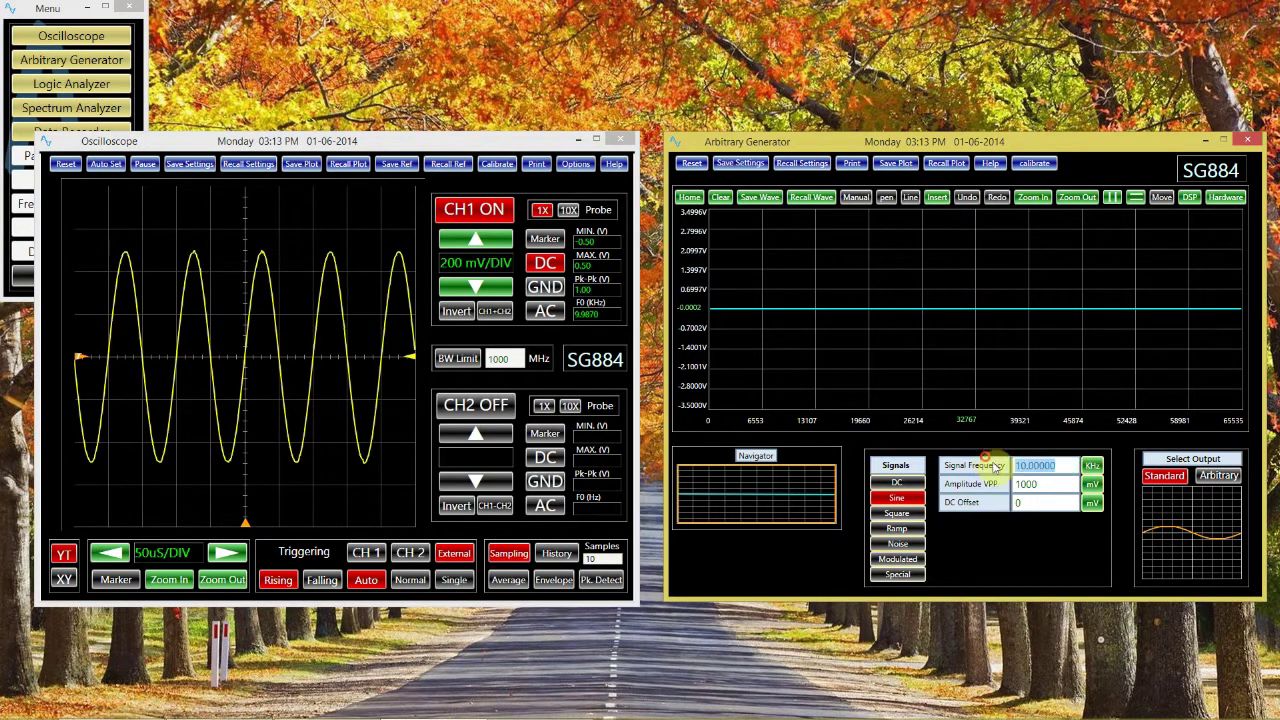
text(5)
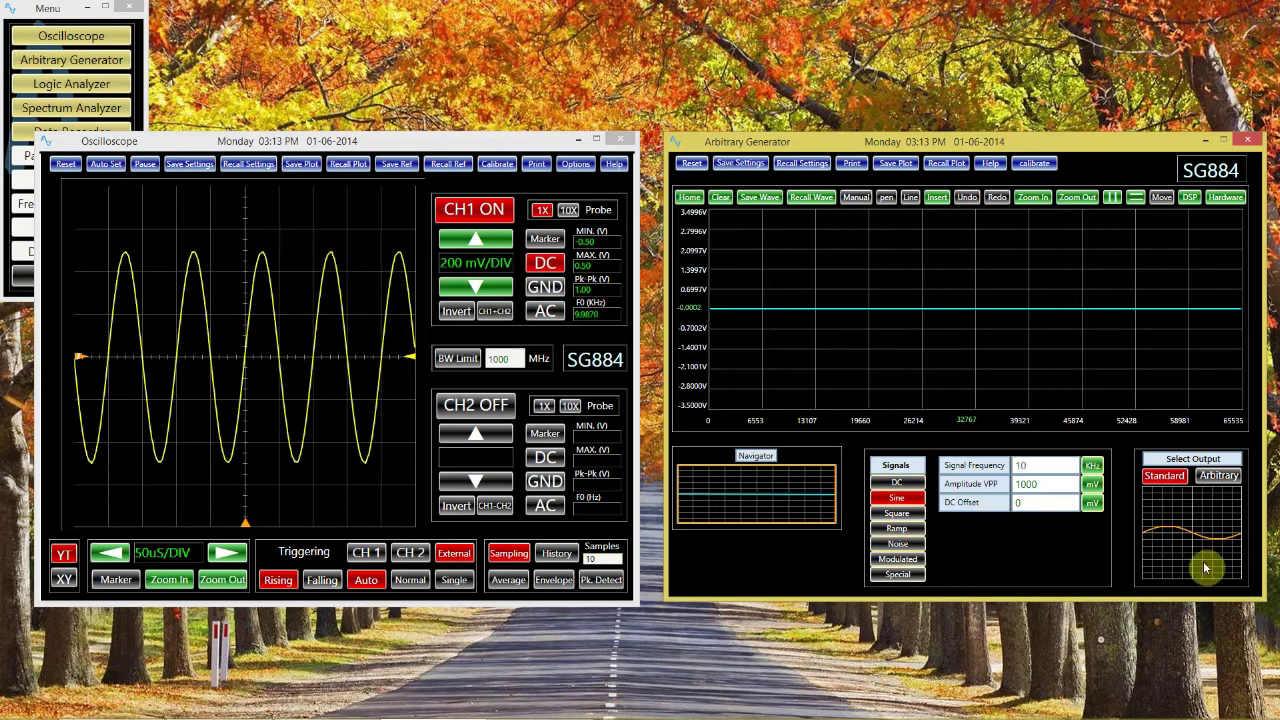
Step: Try peak-to-peak amplitudes of 1500 mV and 500 mV on the sine signal, and restore 1000 mV
click(1020, 483)
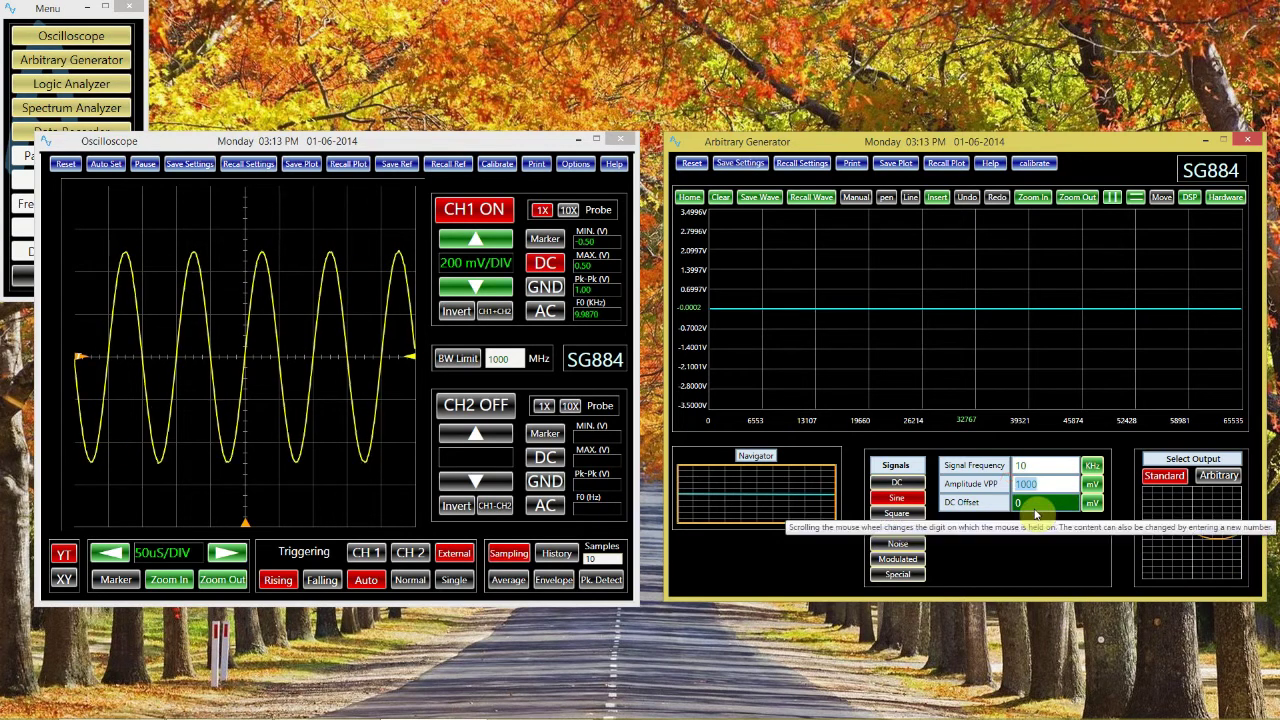
text(1500)
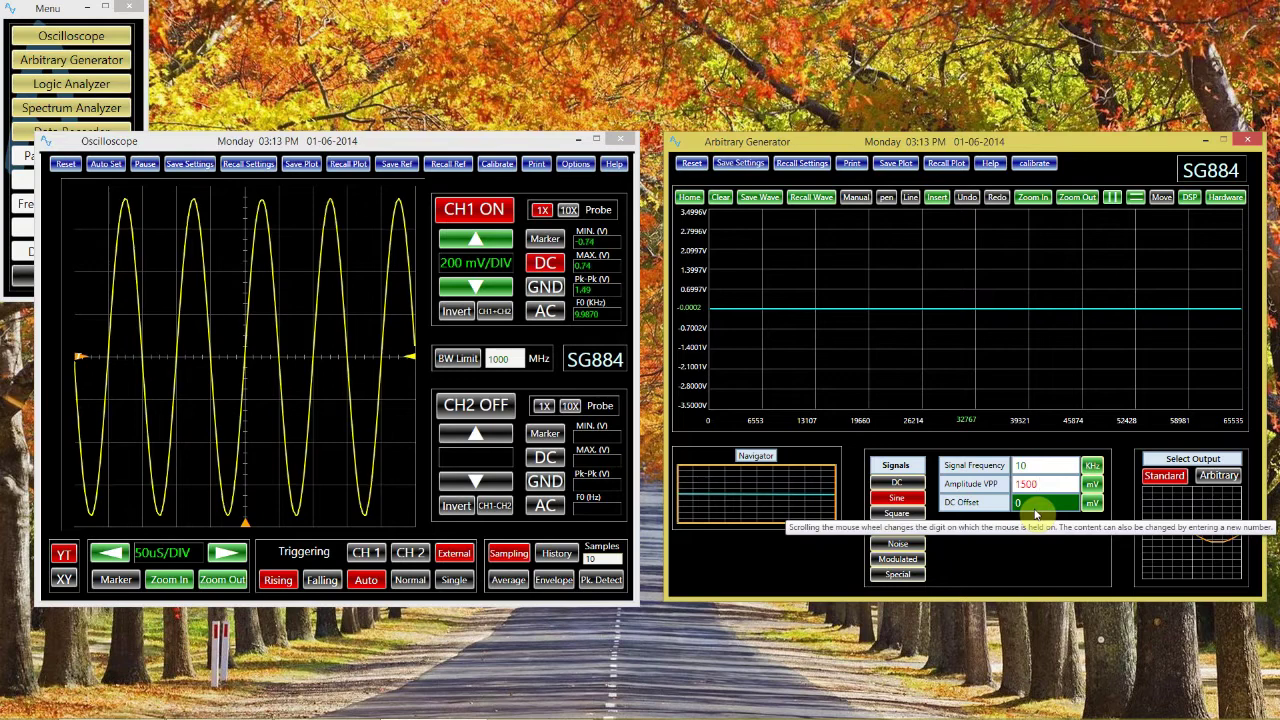
text(0)
key(BackSpace)
key(BackSpace)
key(BackSpace)
key(BackSpace)
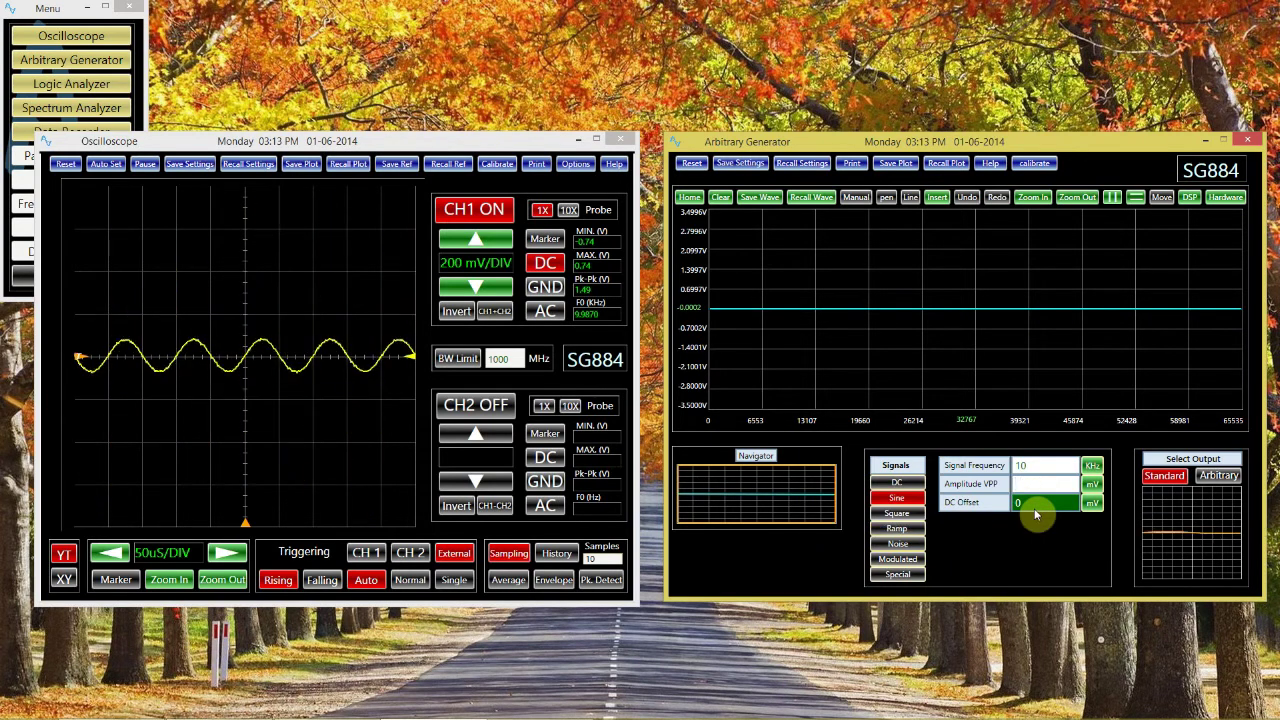
text(500)
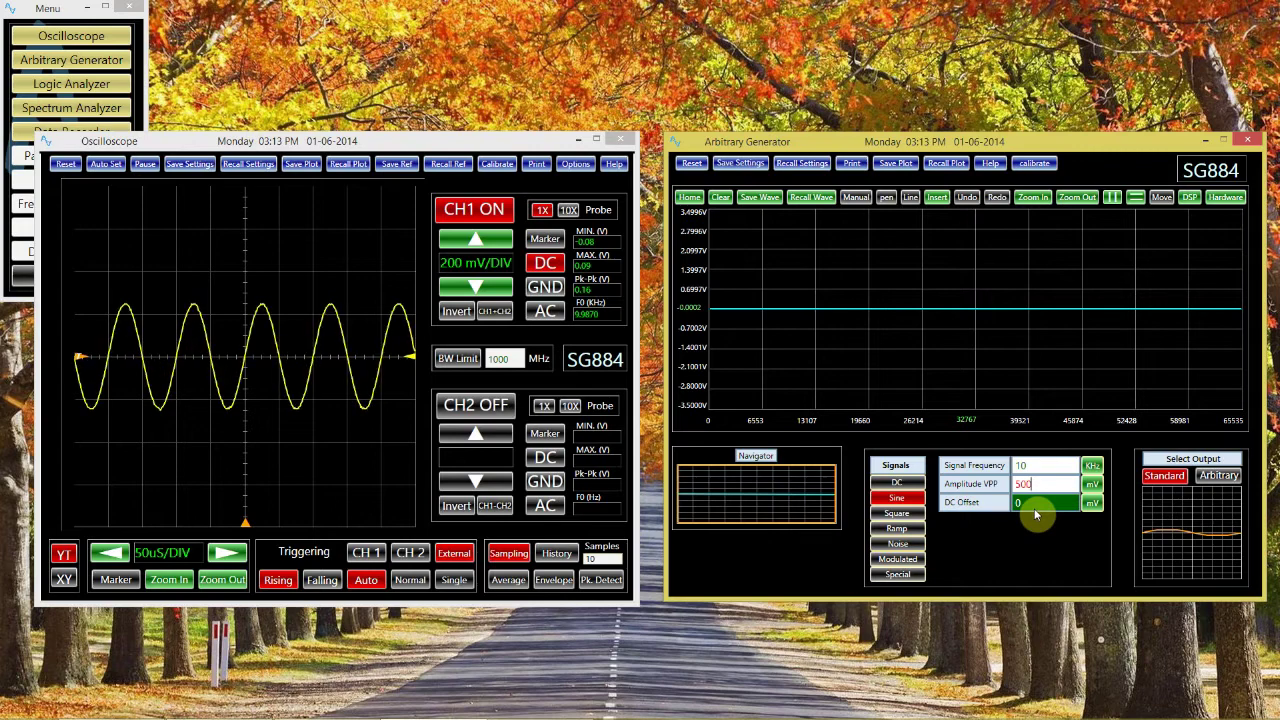
key(BackSpace)
key(BackSpace)
key(BackSpace)
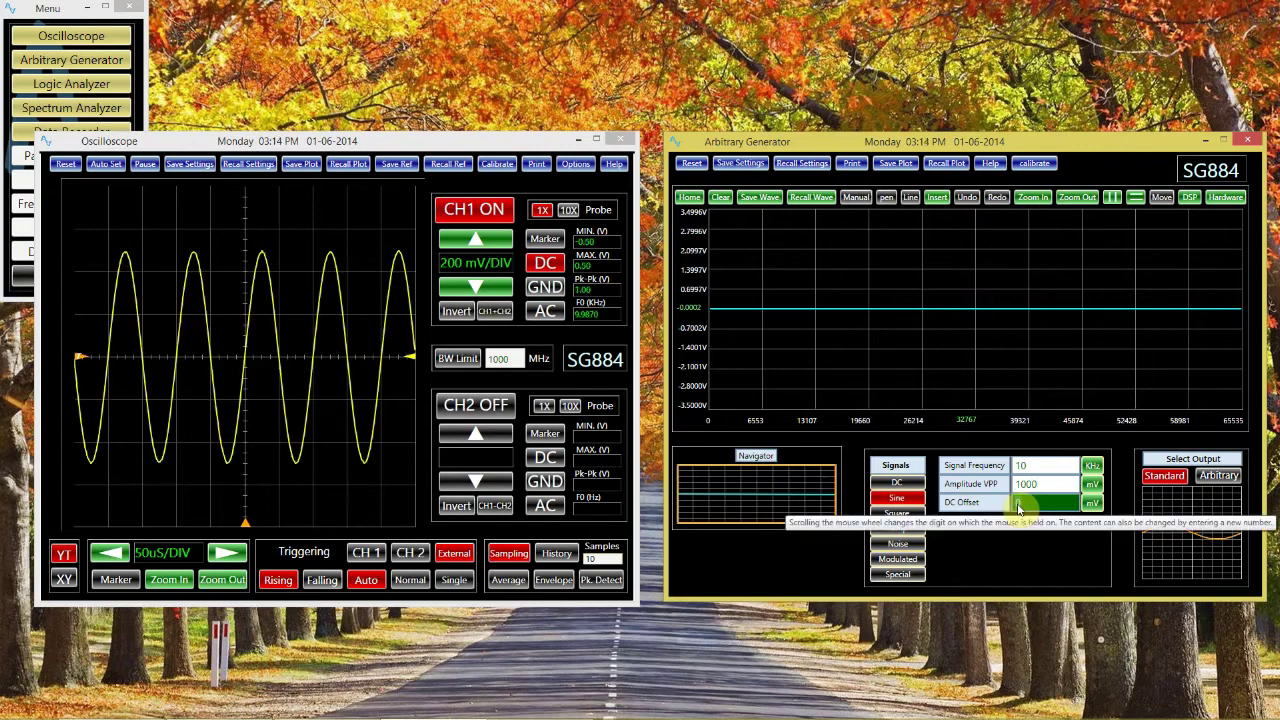
Step: Try a DC offset of -500 mV and a positive DC offset on the sine signal, and restore 0 mV
text(-500)
key(BackSpace)
key(BackSpace)
key(BackSpace)
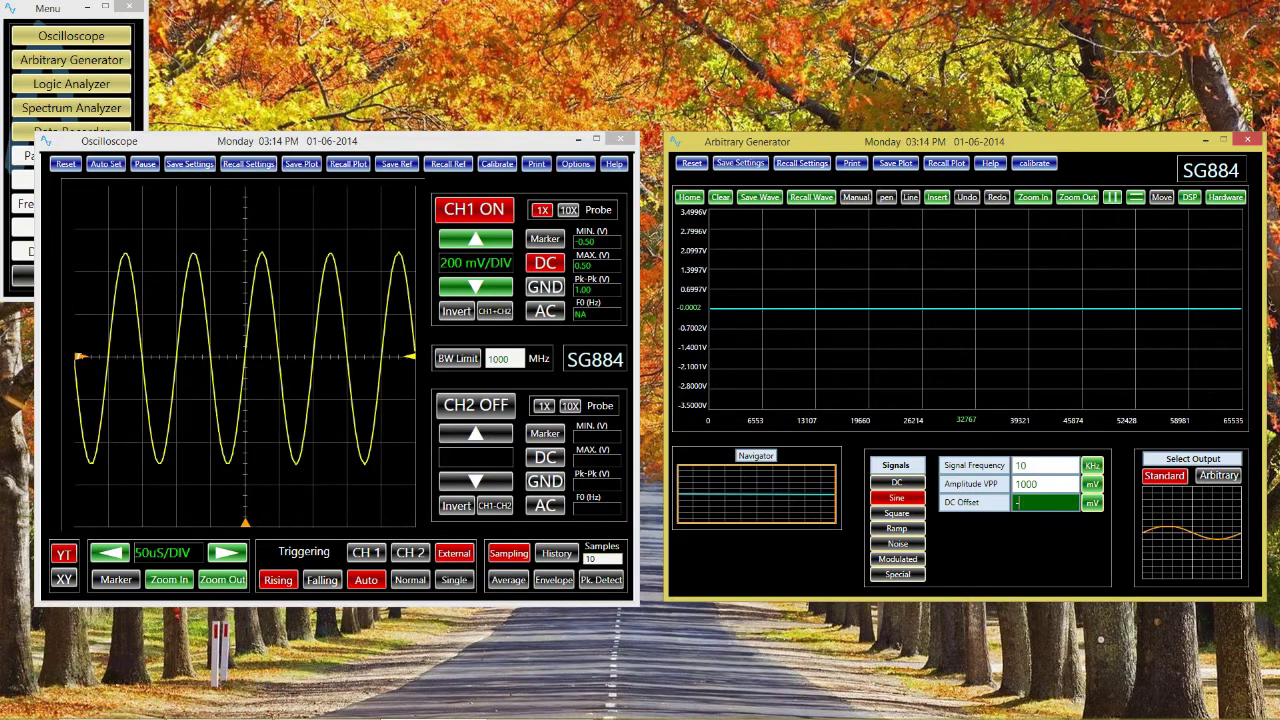
key(BackSpace)
text(50)
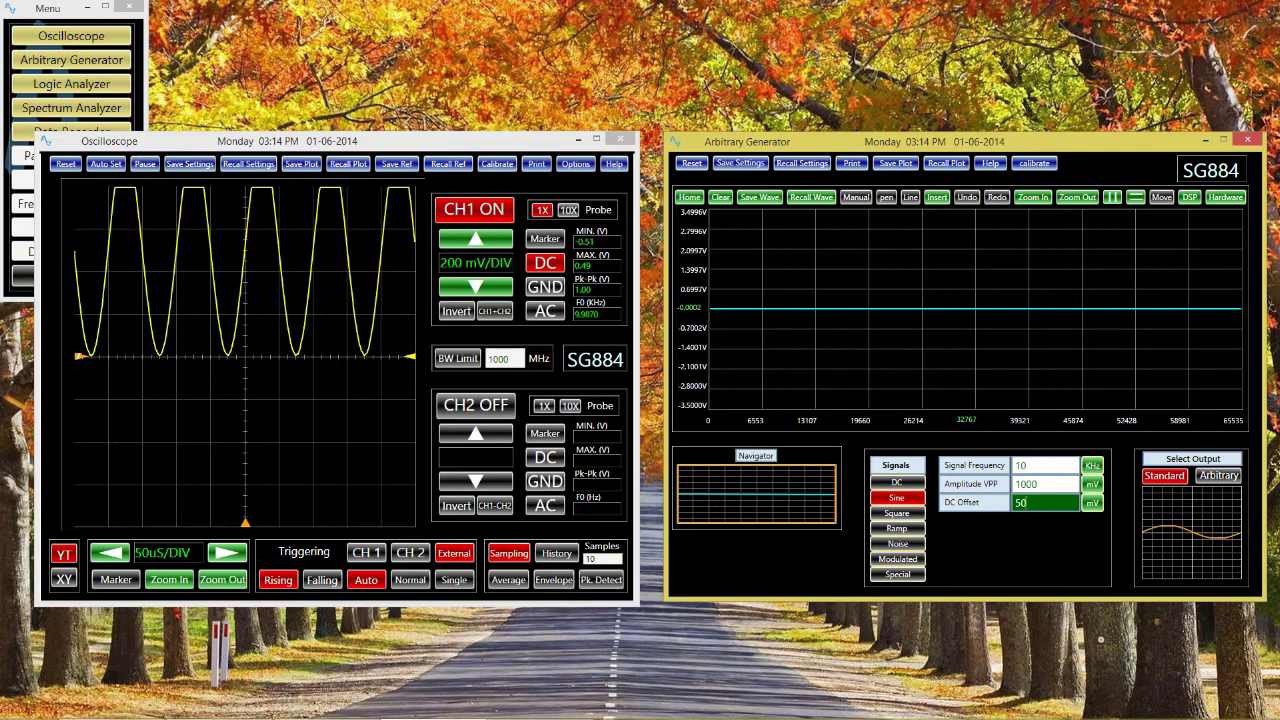
click(1017, 503)
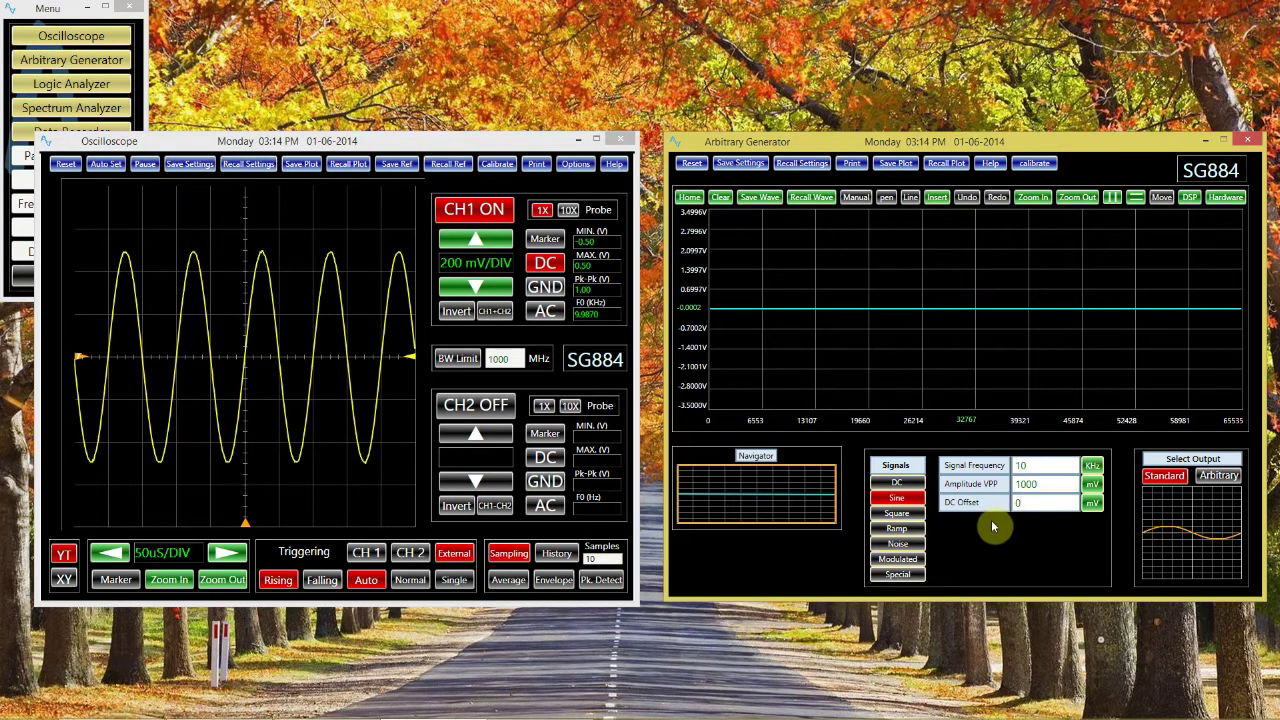
Step: Switch the generator output to a square wave and set its duty cycle to 20 % and again to 80 %
click(895, 514)
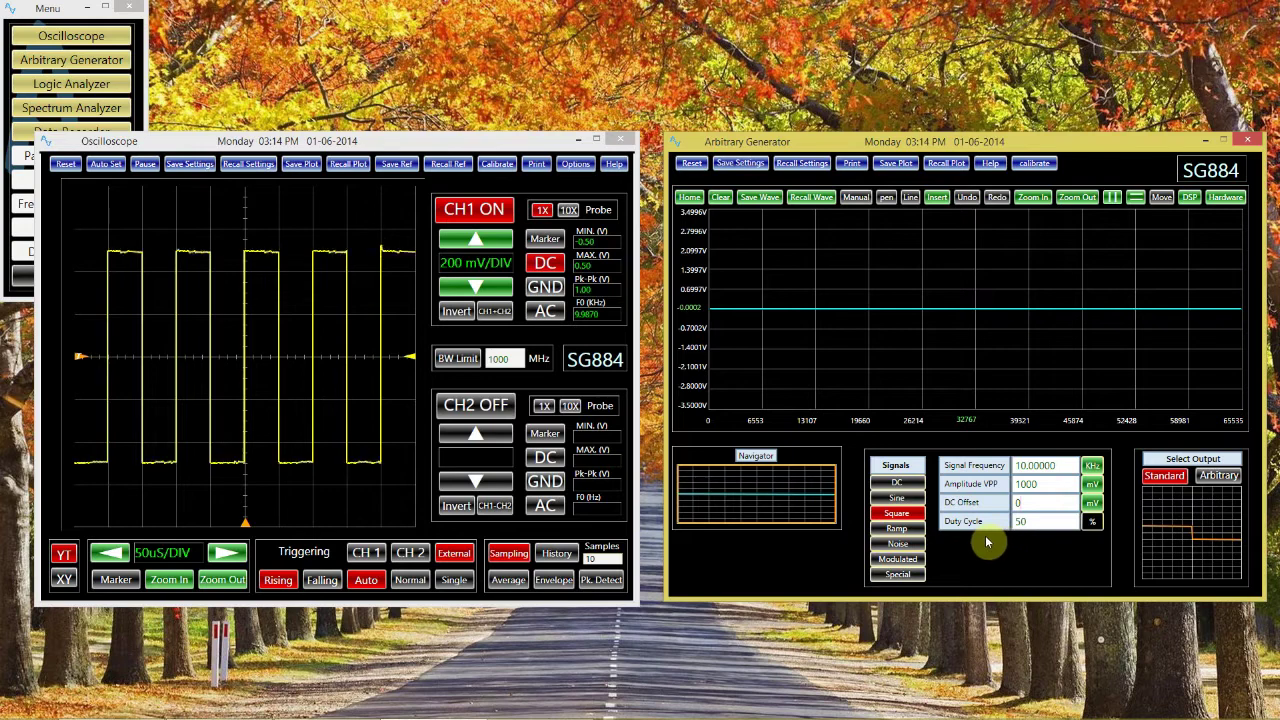
click(1024, 530)
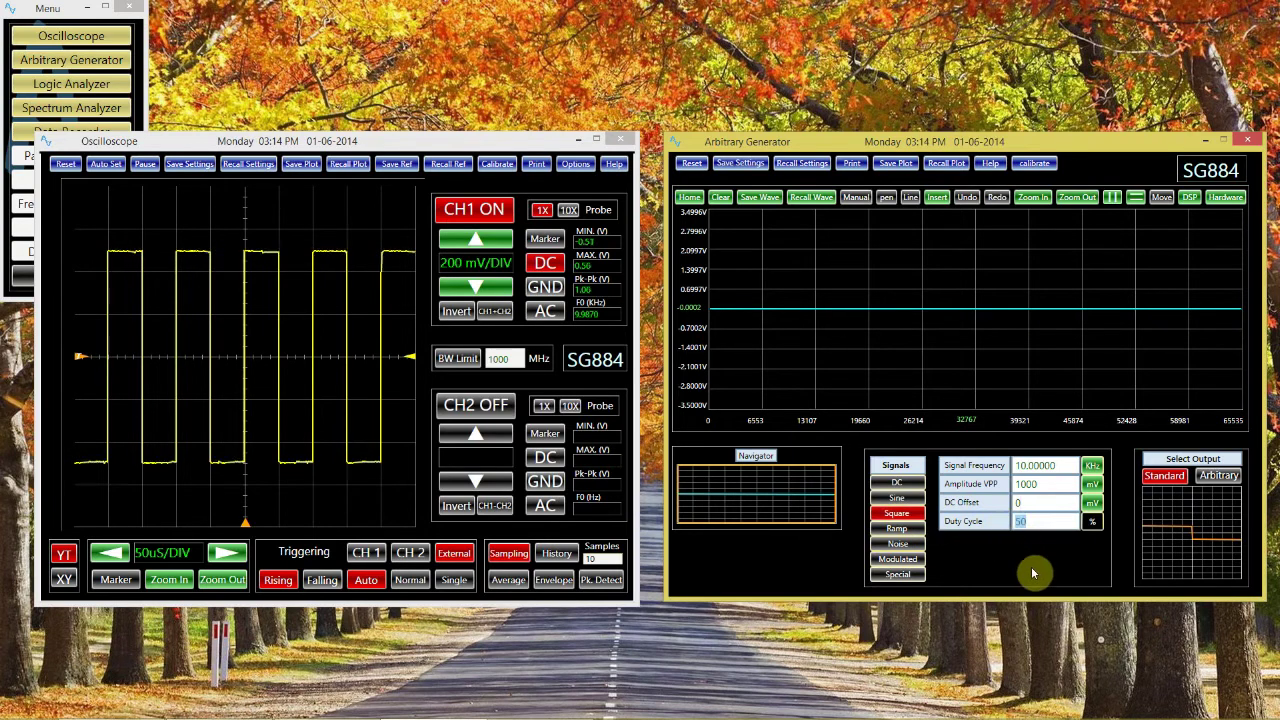
text(20)
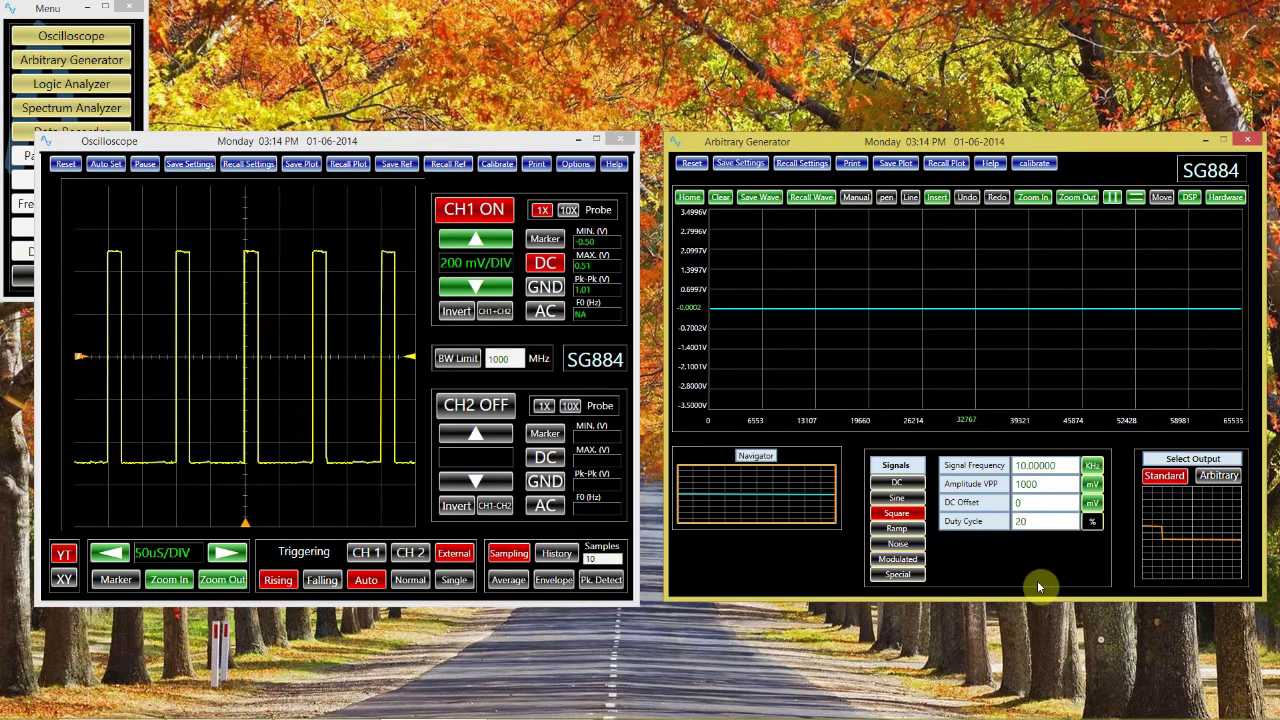
double_click(1020, 527)
text(80)
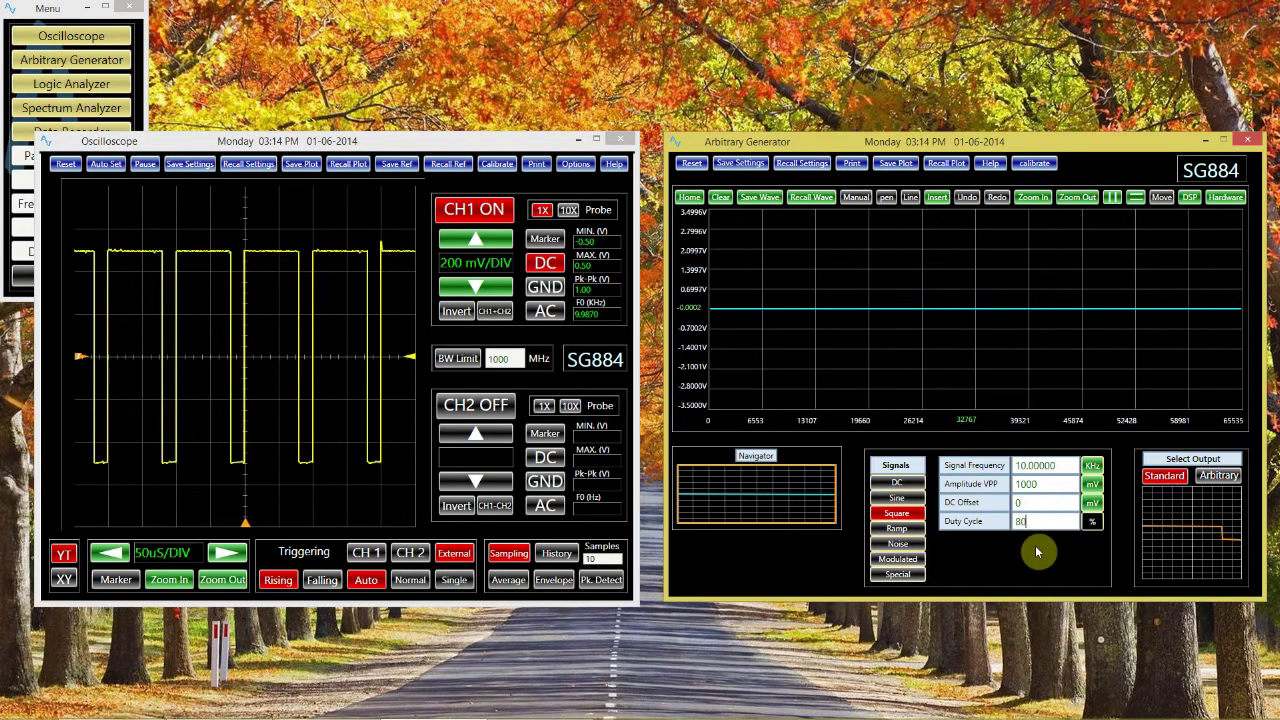
Step: Output the falling ramp, rising ramp and triangle waveforms in turn, ending on the triangle, and return to the signal list
click(912, 530)
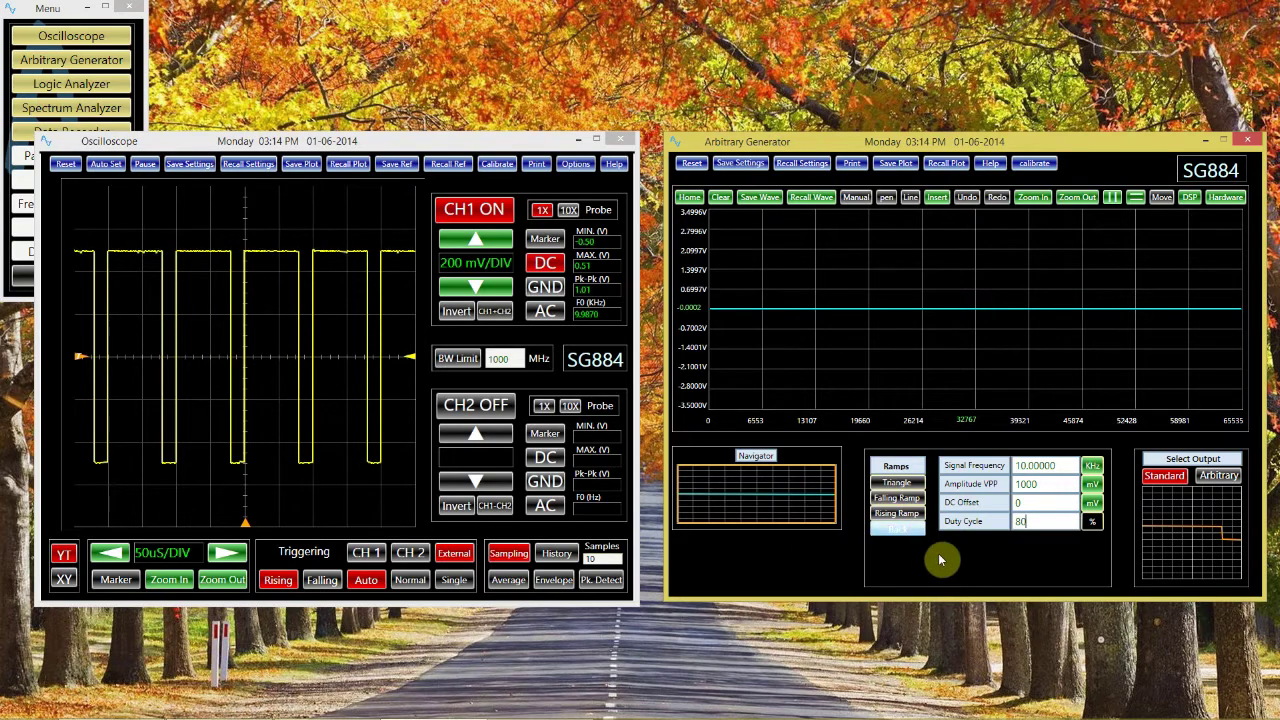
click(898, 483)
click(915, 499)
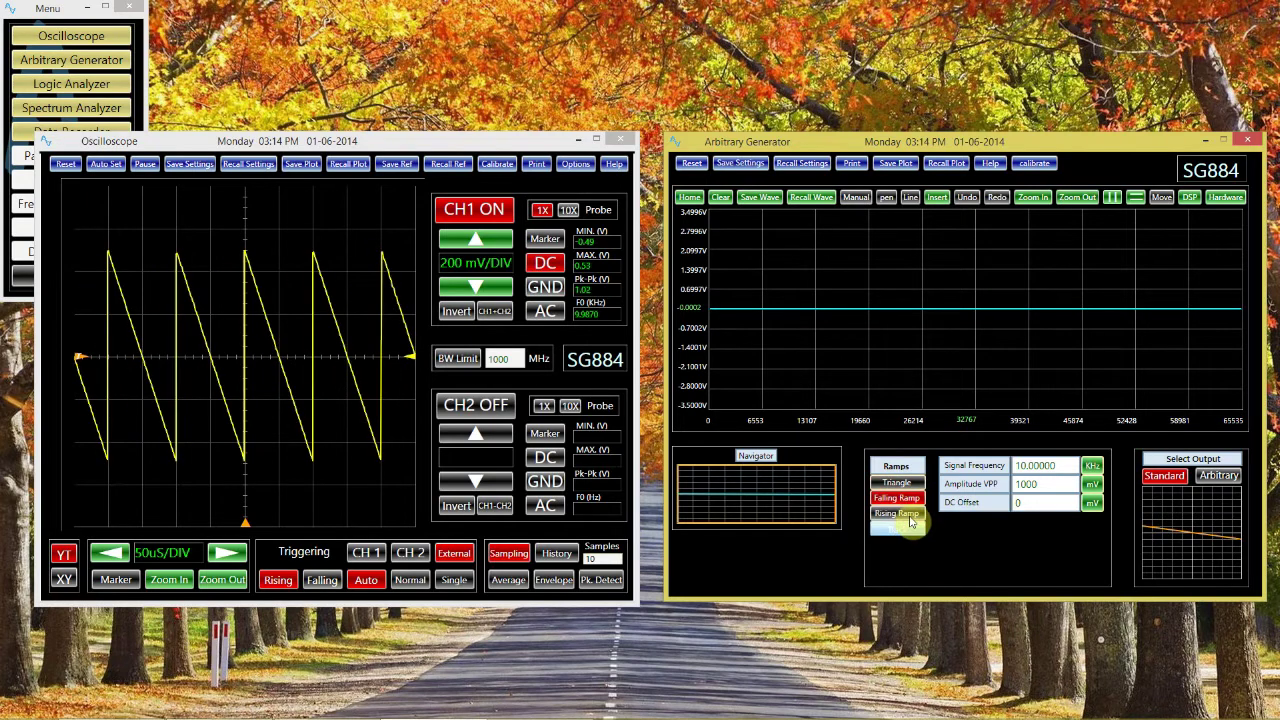
click(906, 514)
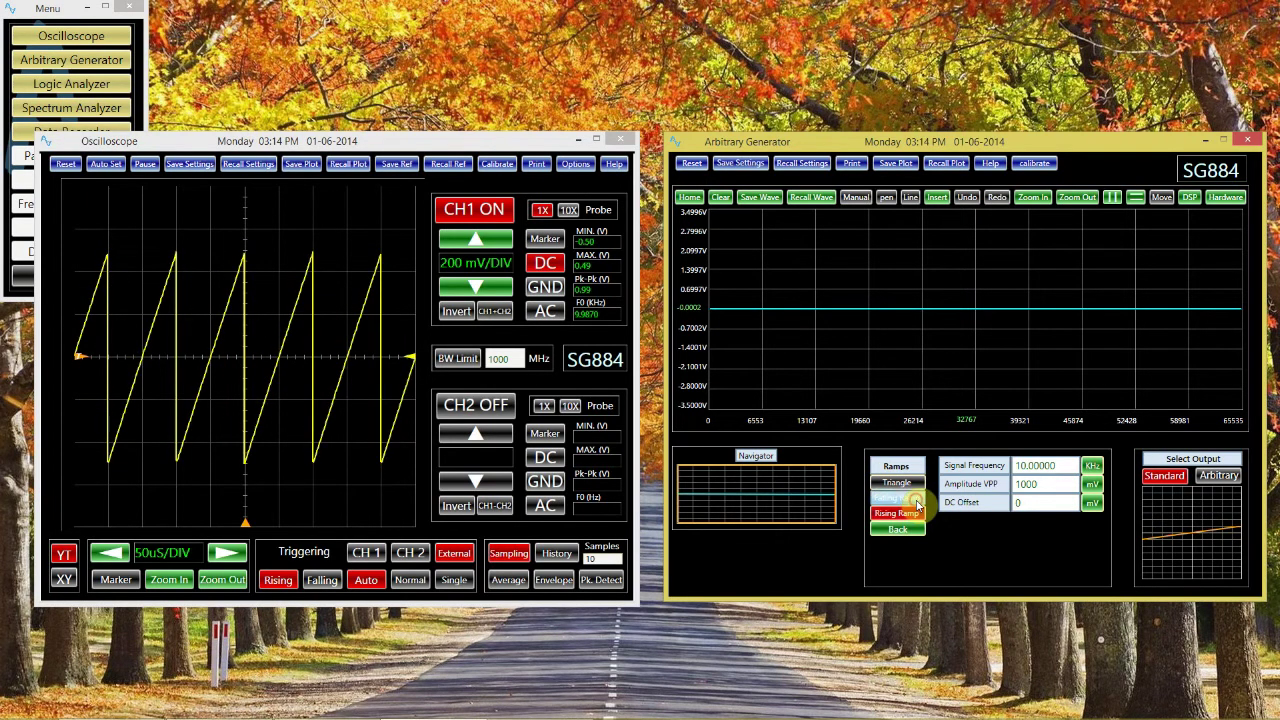
click(915, 499)
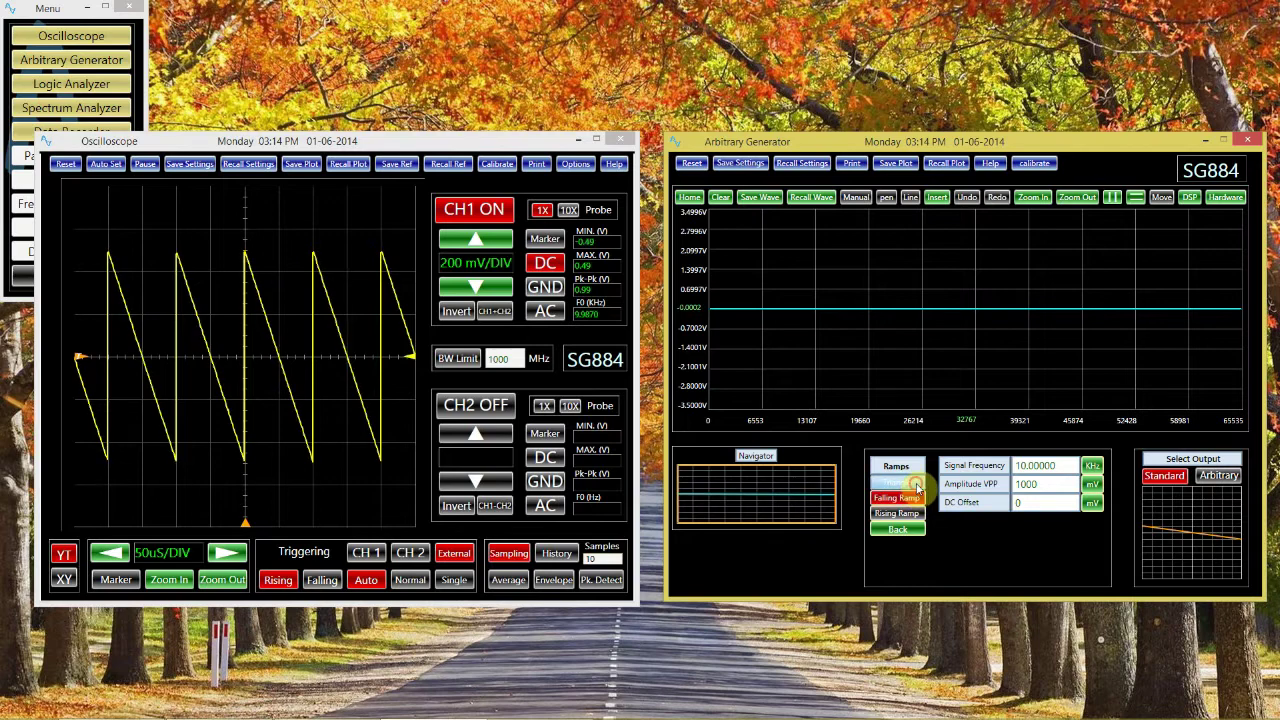
click(914, 484)
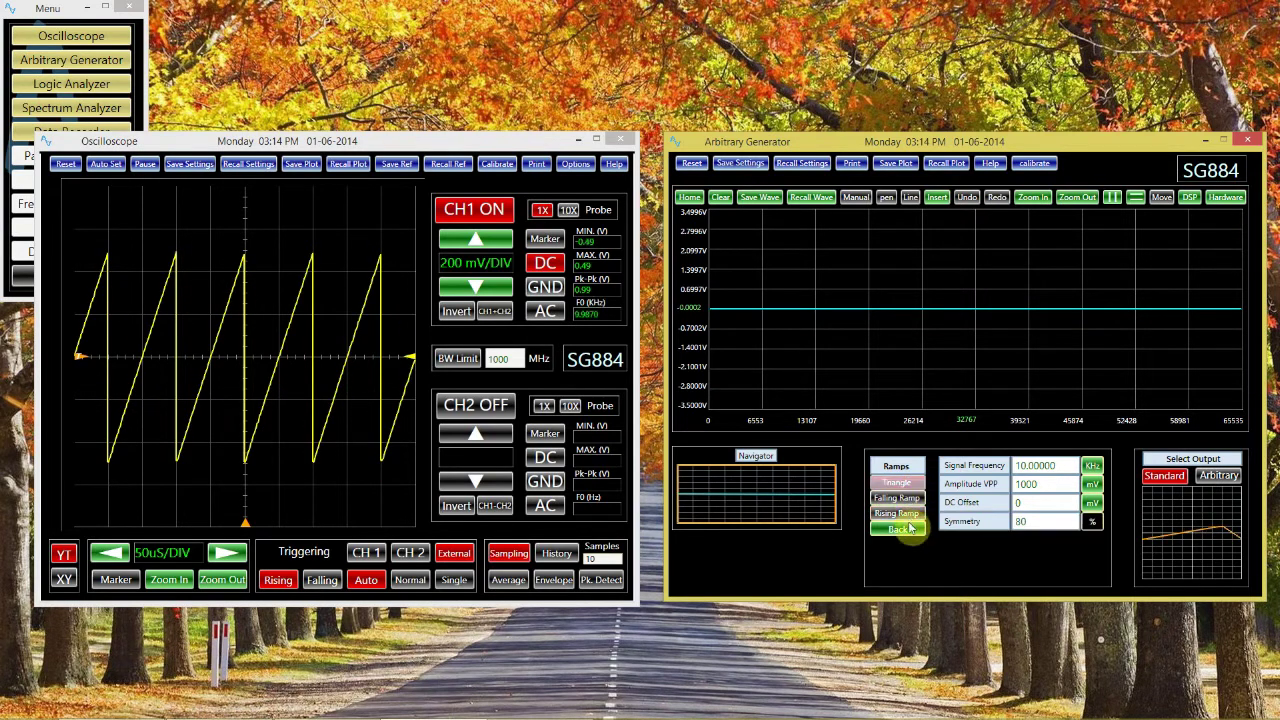
click(911, 531)
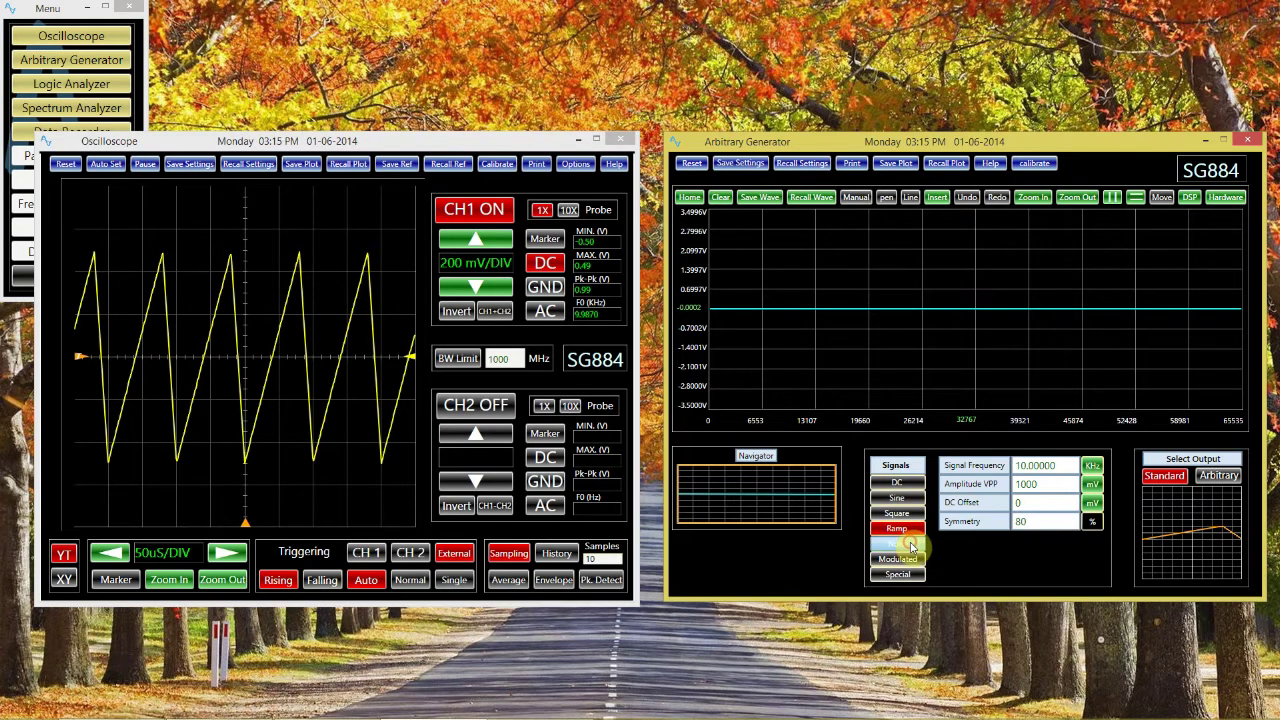
Step: Output a noise signal, and replace it with a DC signal at a level of 100 mV
click(912, 546)
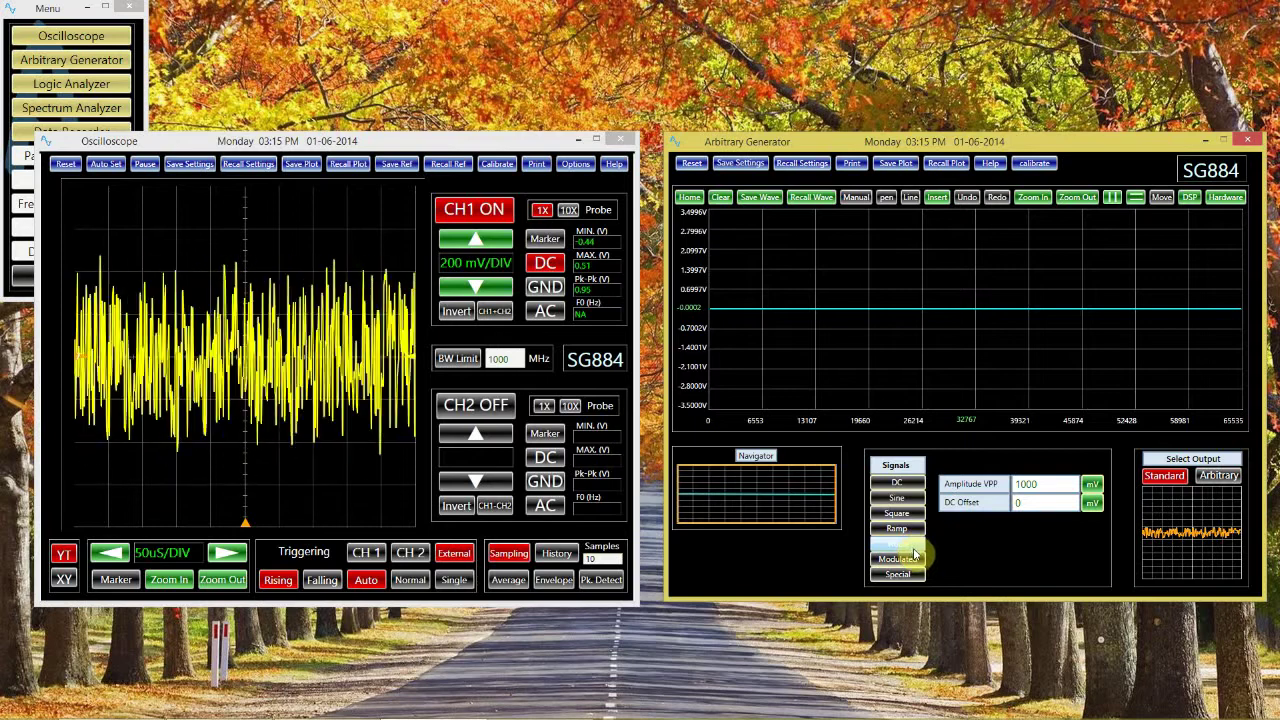
click(915, 546)
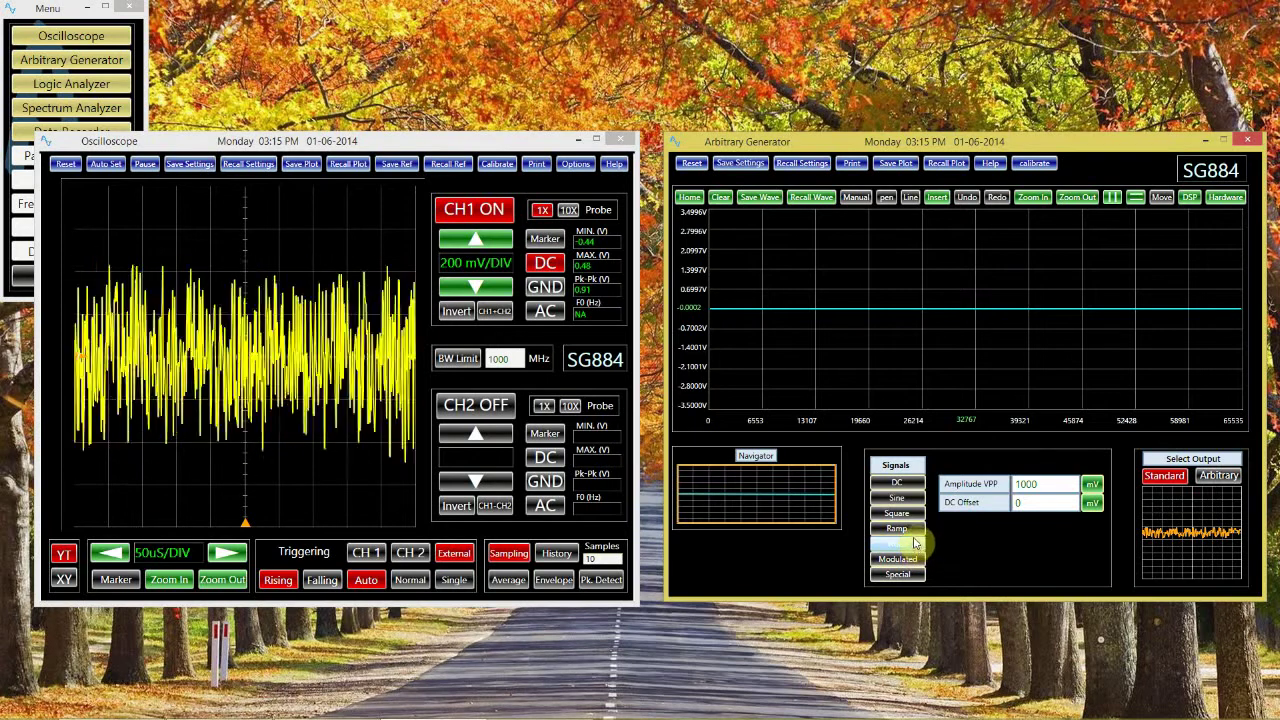
click(911, 484)
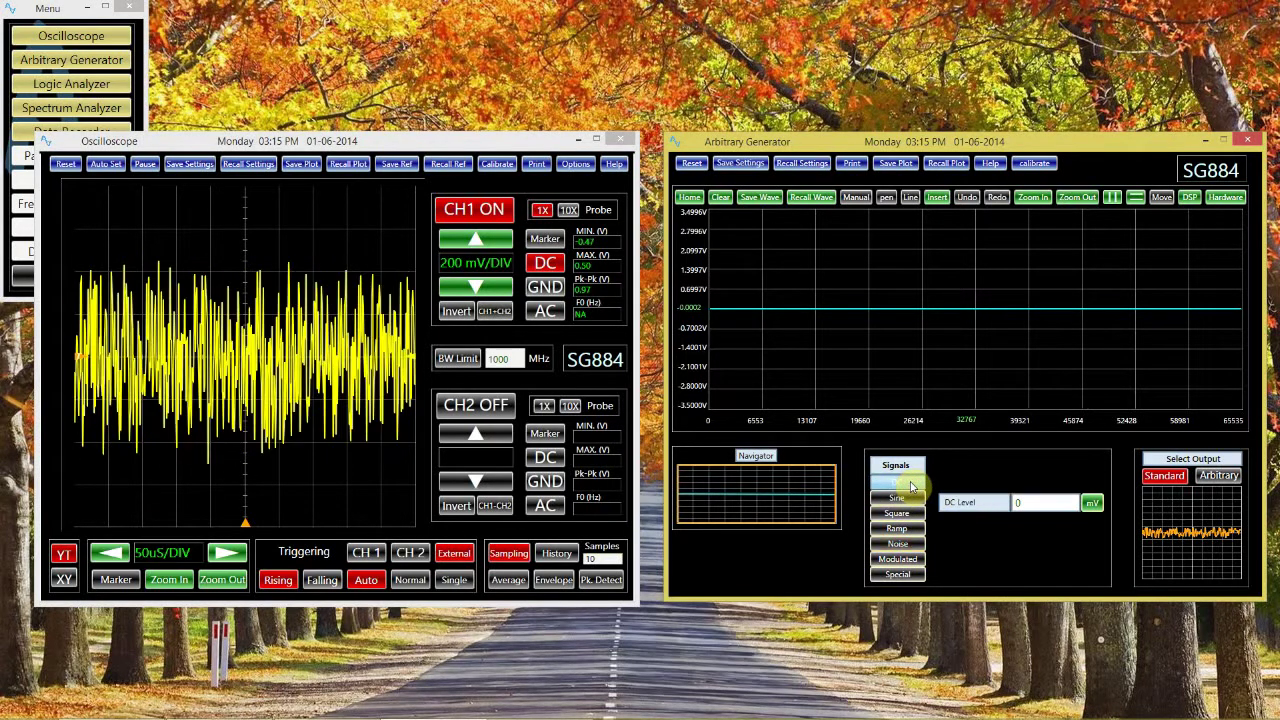
click(1034, 502)
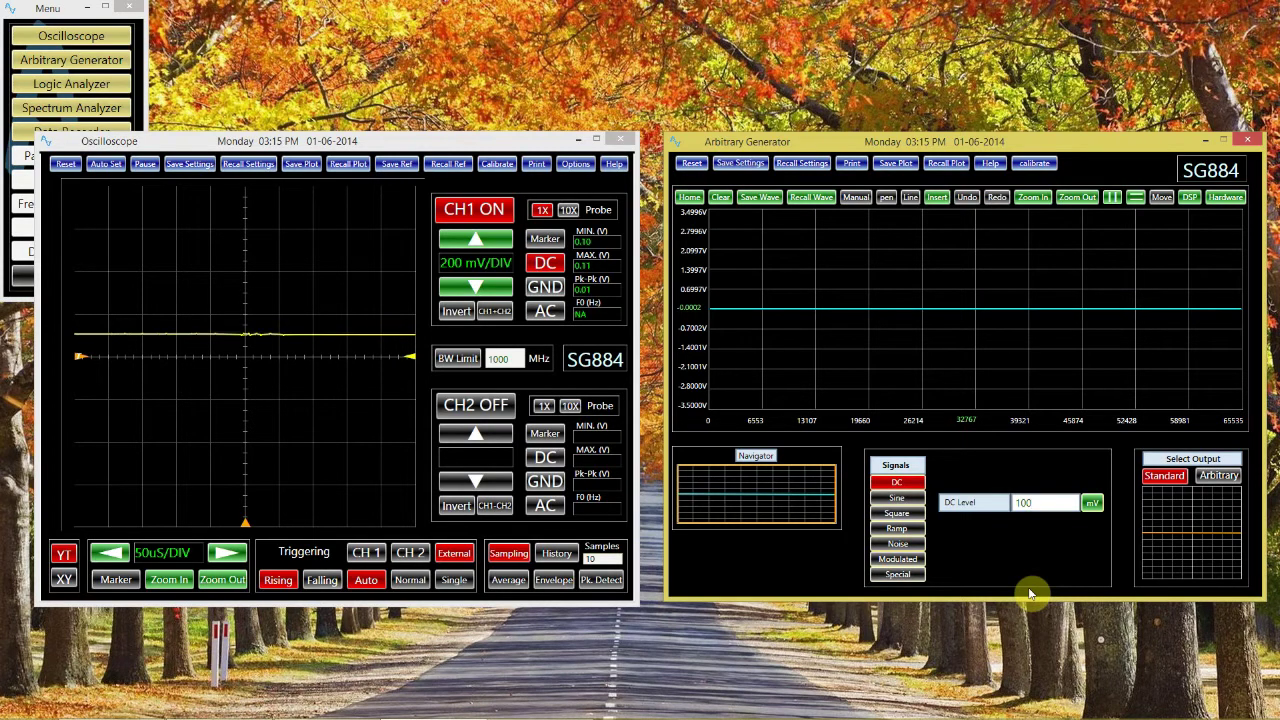
Step: Switch the generator output to an AM modulated signal
click(913, 563)
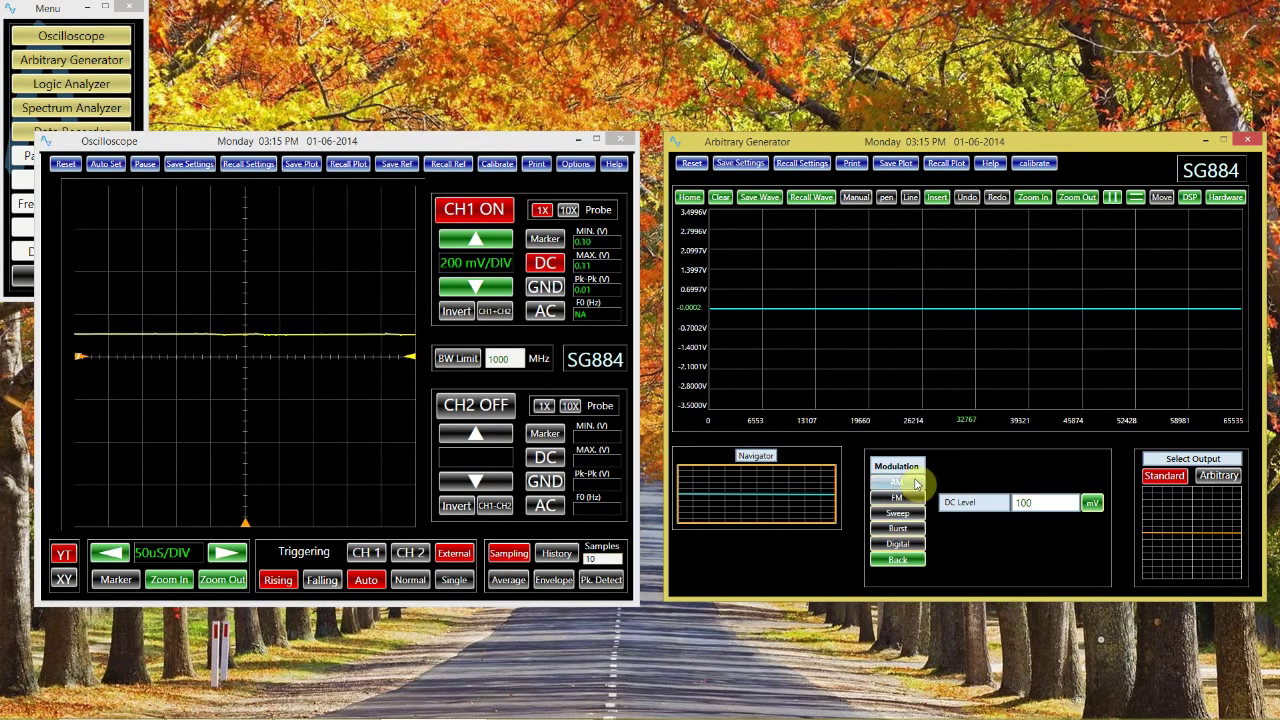
click(912, 482)
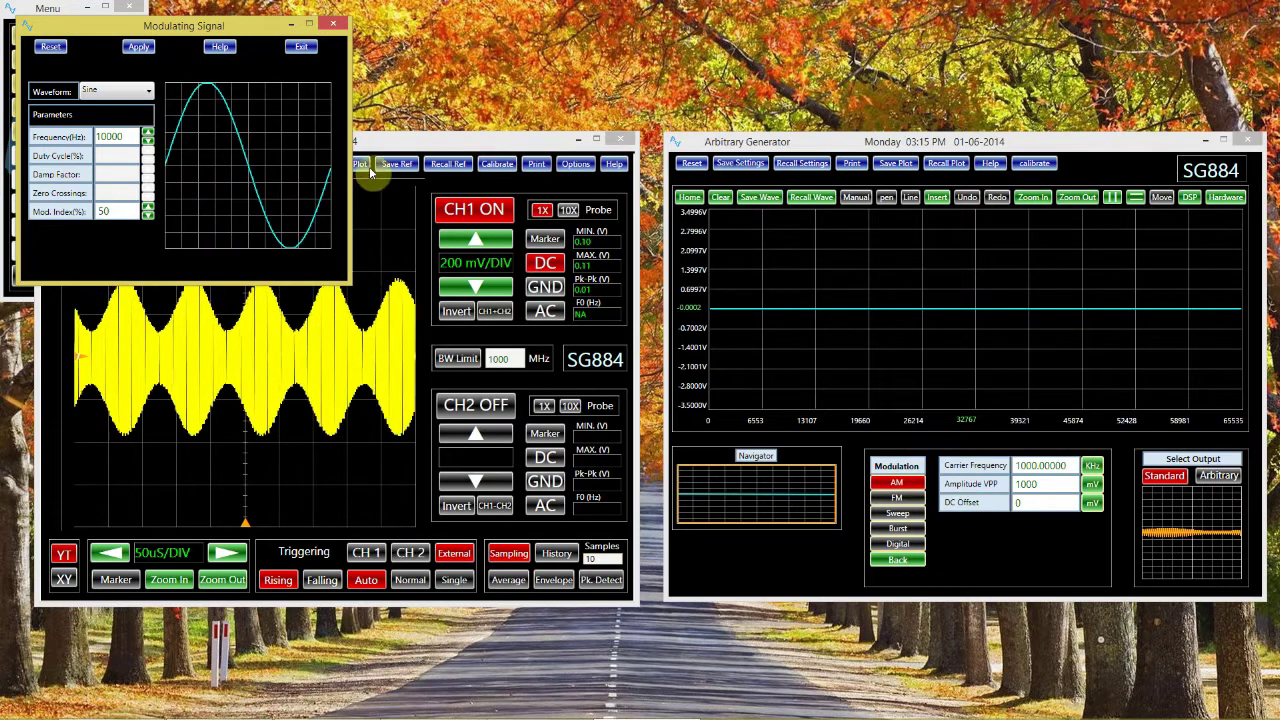
Step: Inspect the available modulating waveforms for the AM signal, and close the modulating signal settings
drag(176, 28, 446, 72)
click(397, 134)
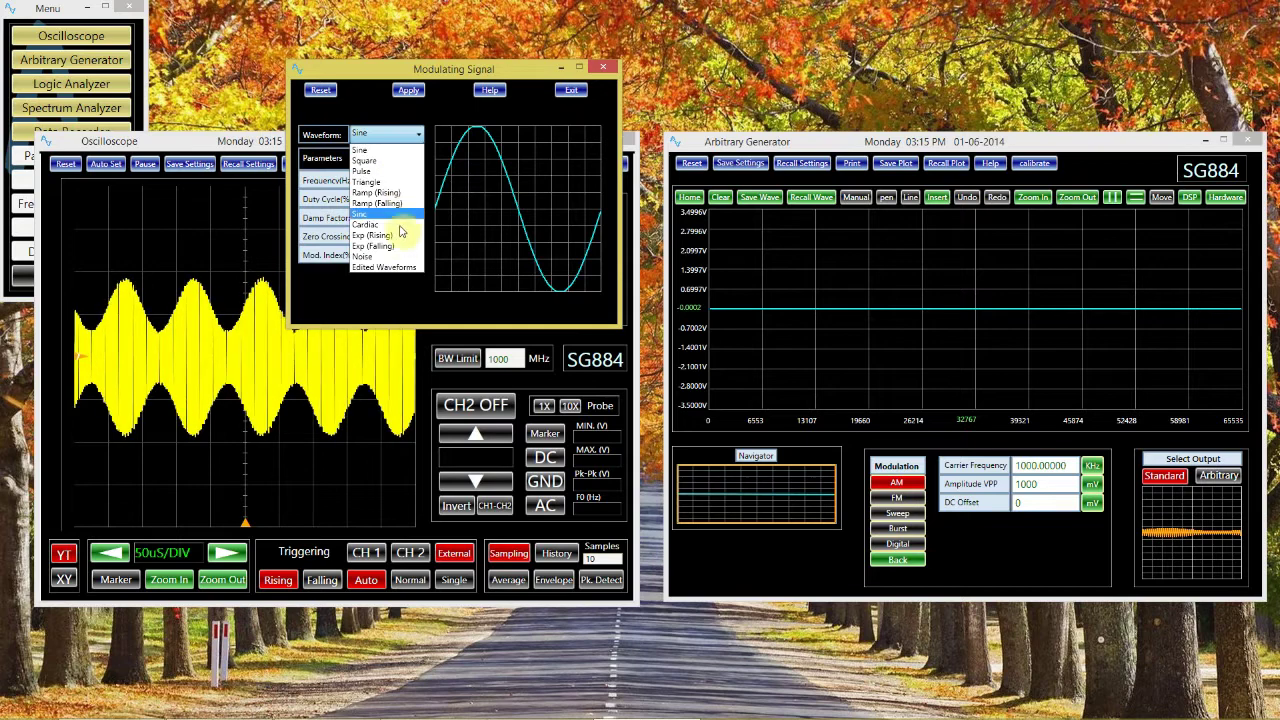
click(556, 100)
click(571, 91)
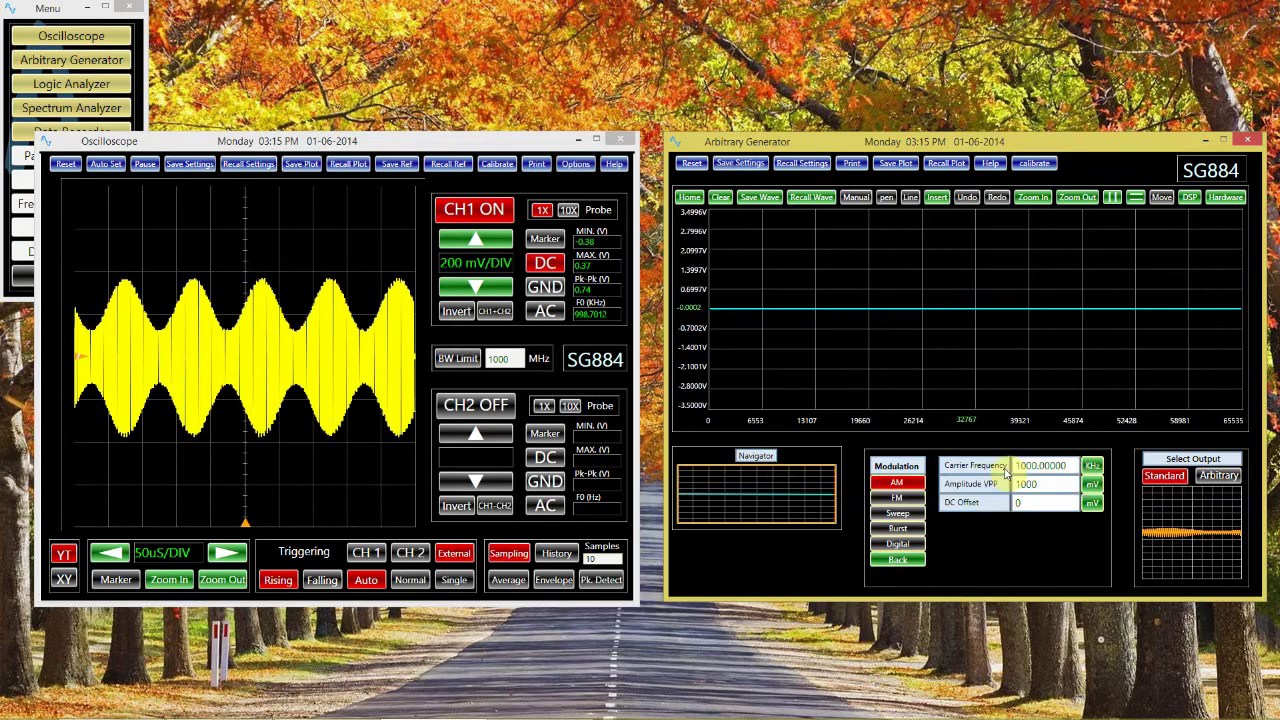
Step: Reopen the AM modulating signal settings and apply the square, pulse and sine modulating waveforms in turn, ending on sine
click(897, 482)
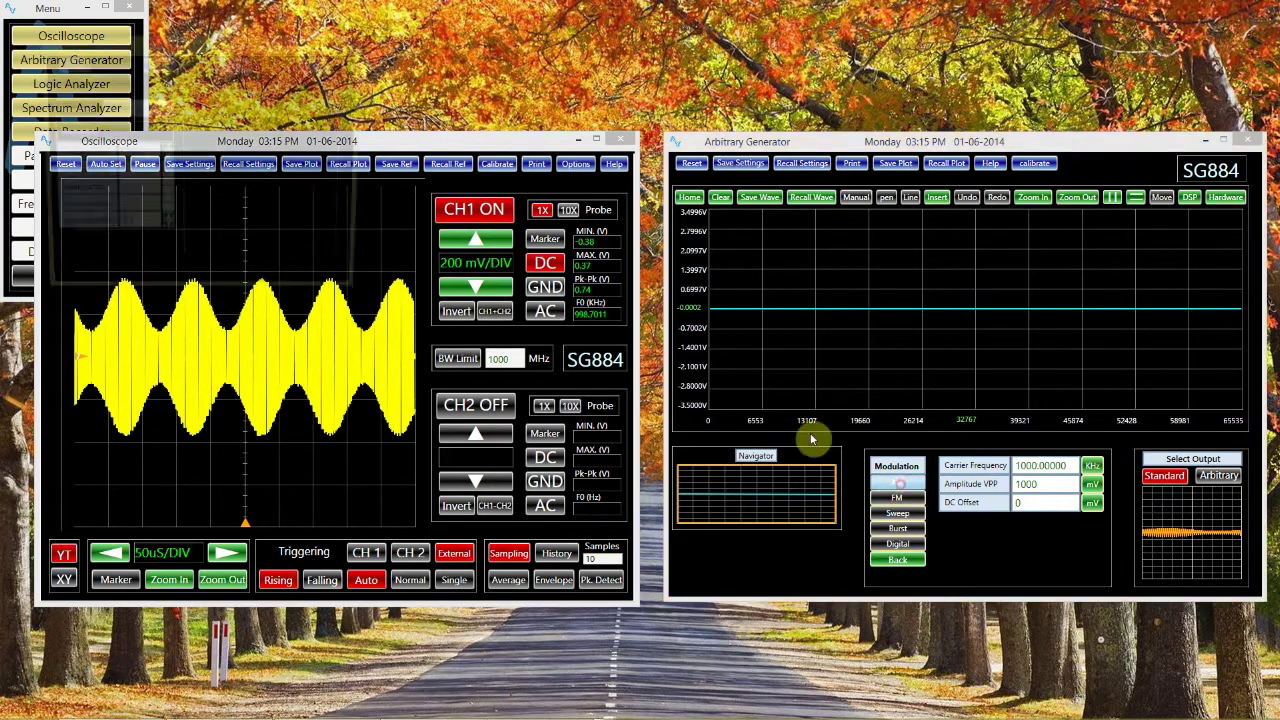
click(157, 109)
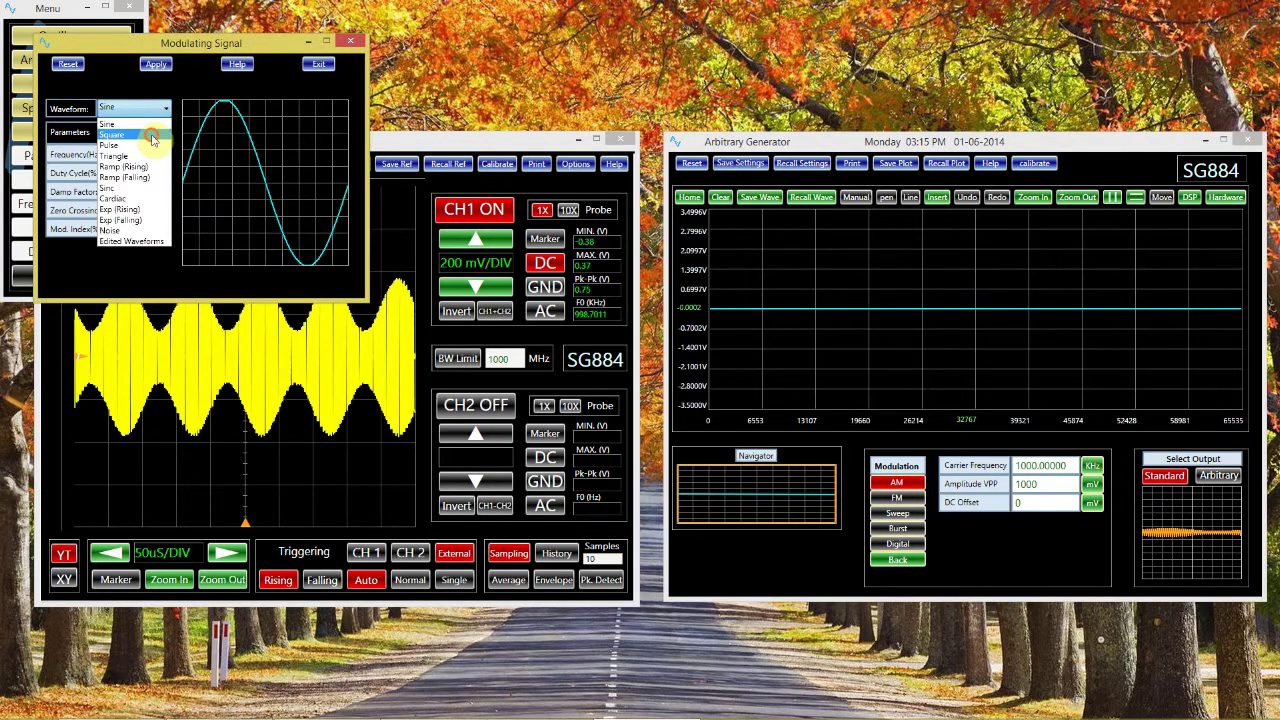
click(153, 128)
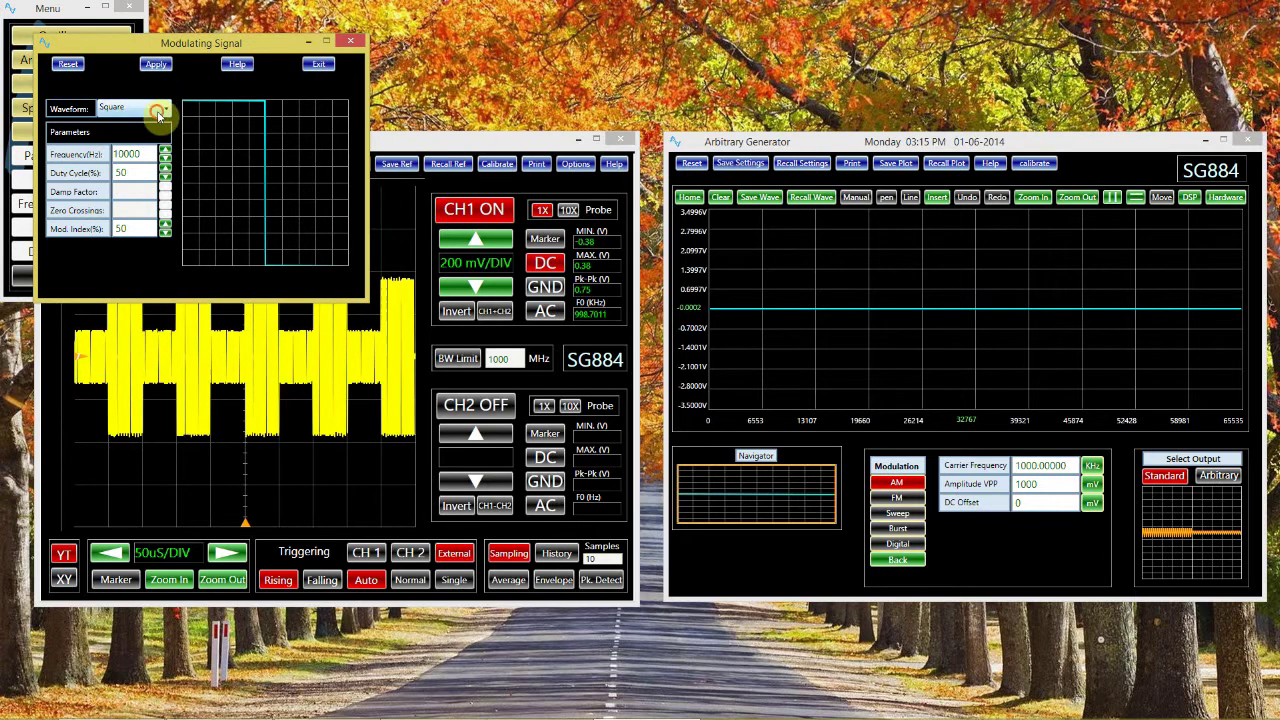
click(157, 112)
click(150, 143)
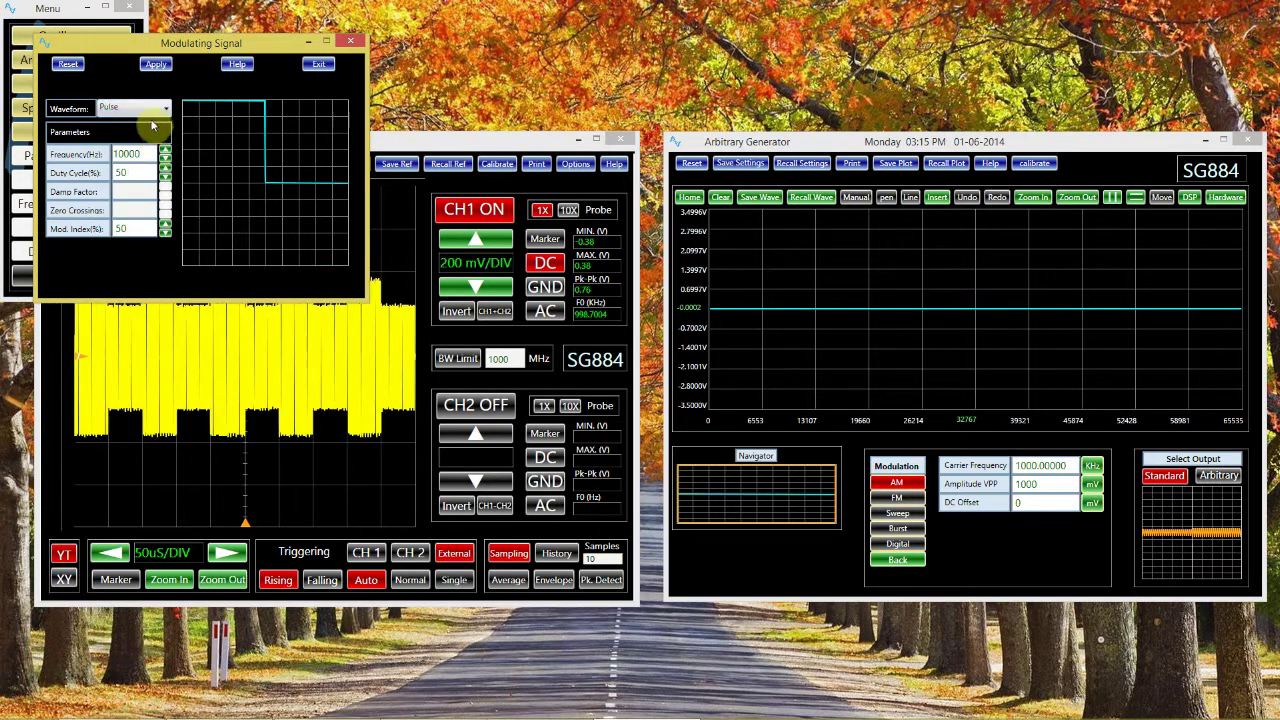
click(156, 109)
click(151, 119)
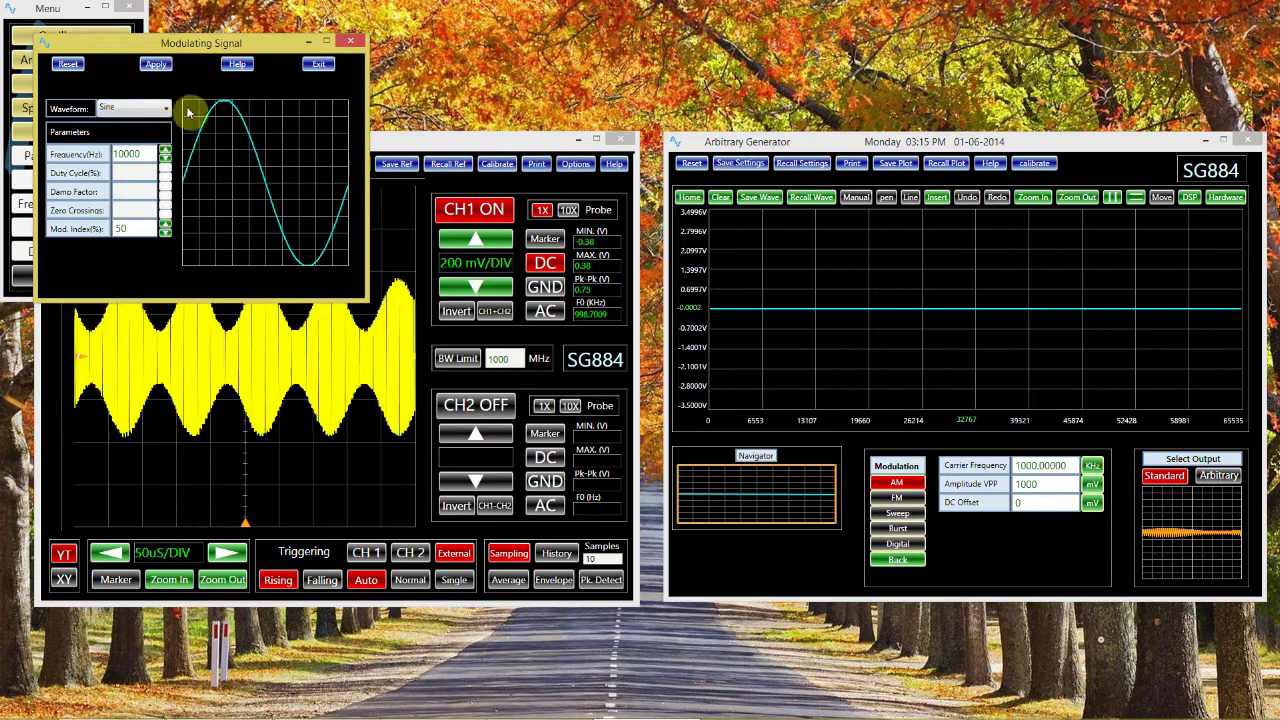
Step: Move the modulating signal window clear of the oscilloscope, and set the time base to 2 µs/div and again to 20 µs/div
drag(234, 46, 768, 490)
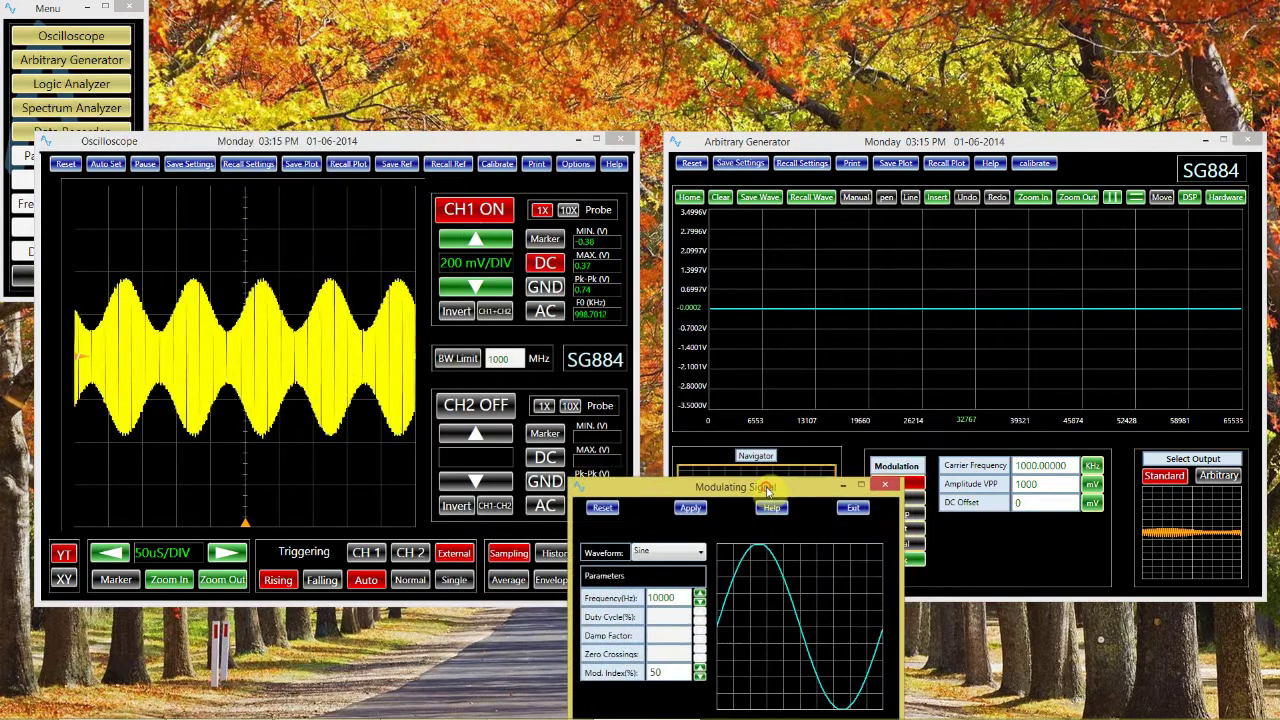
click(112, 554)
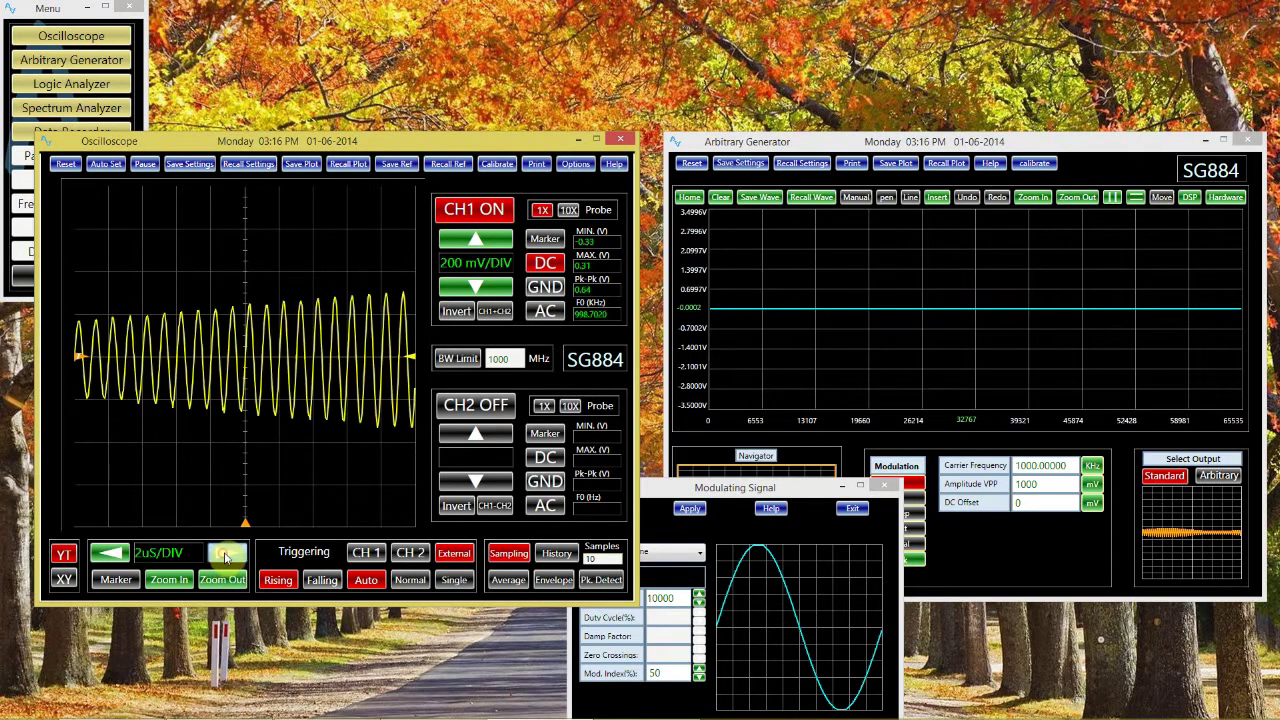
click(227, 555)
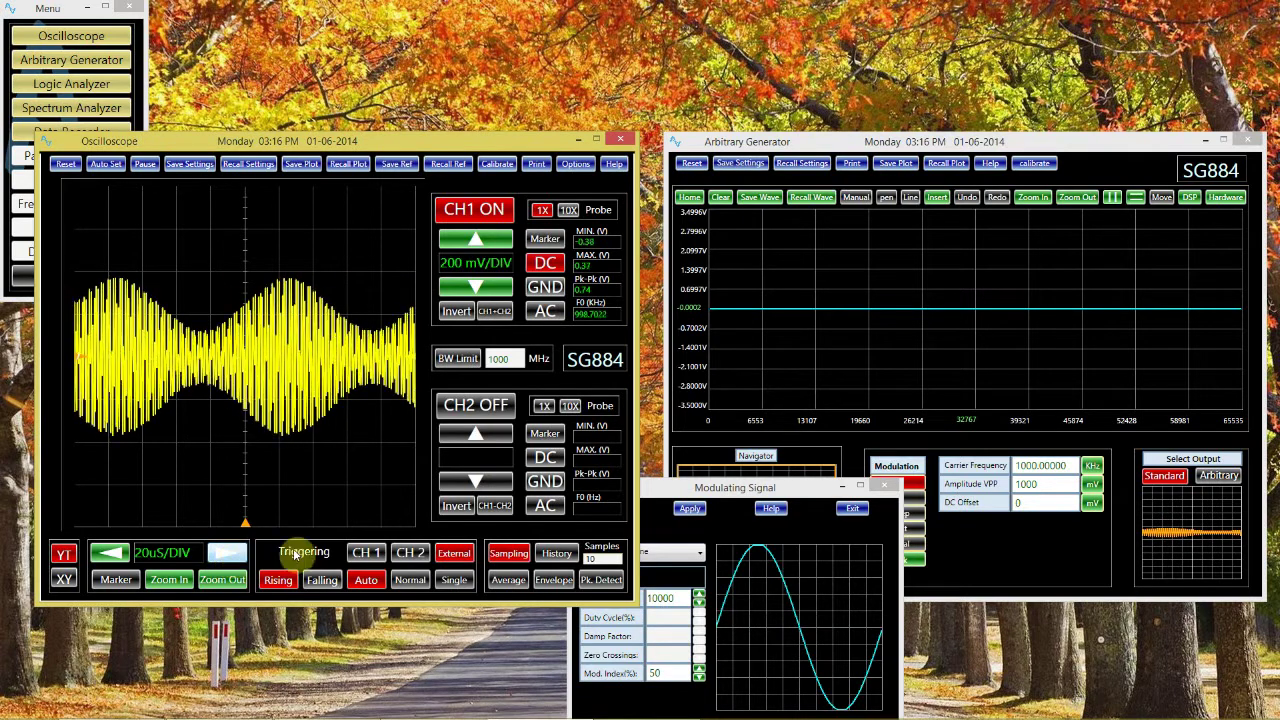
Step: Switch the generator output to FM modulation, view the digital modulation types, and return to the modulation list
click(951, 541)
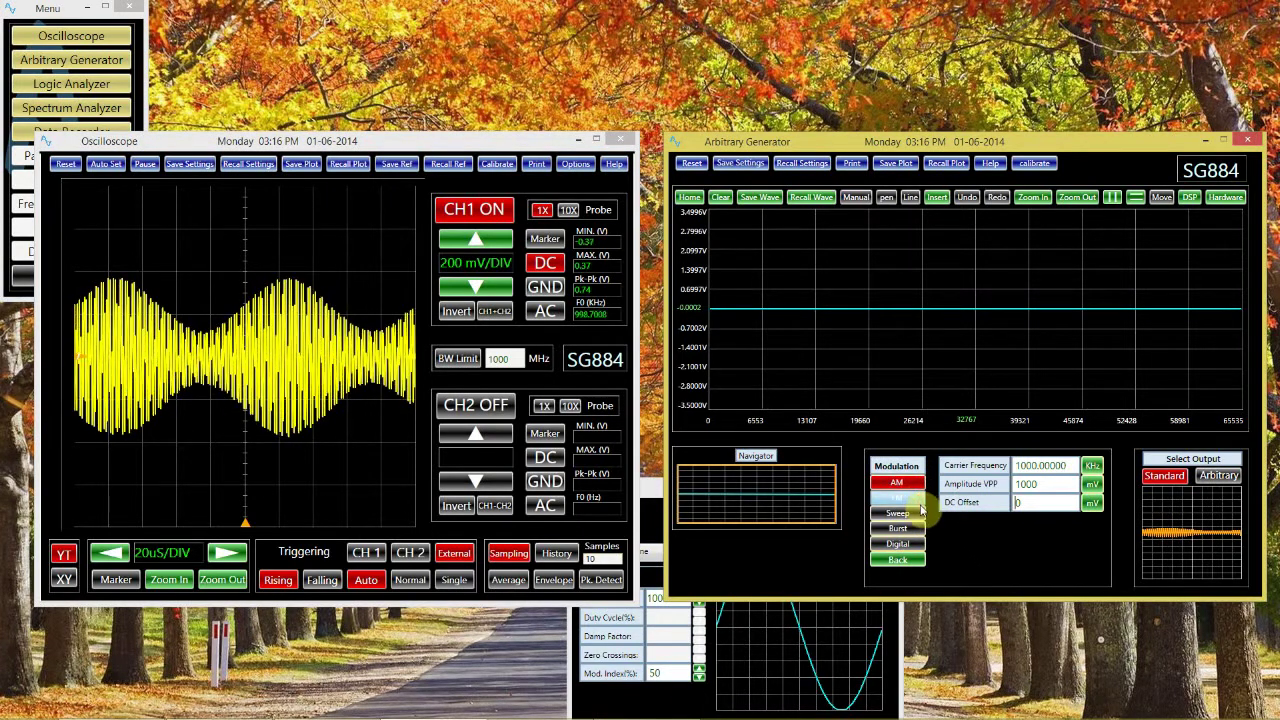
click(919, 500)
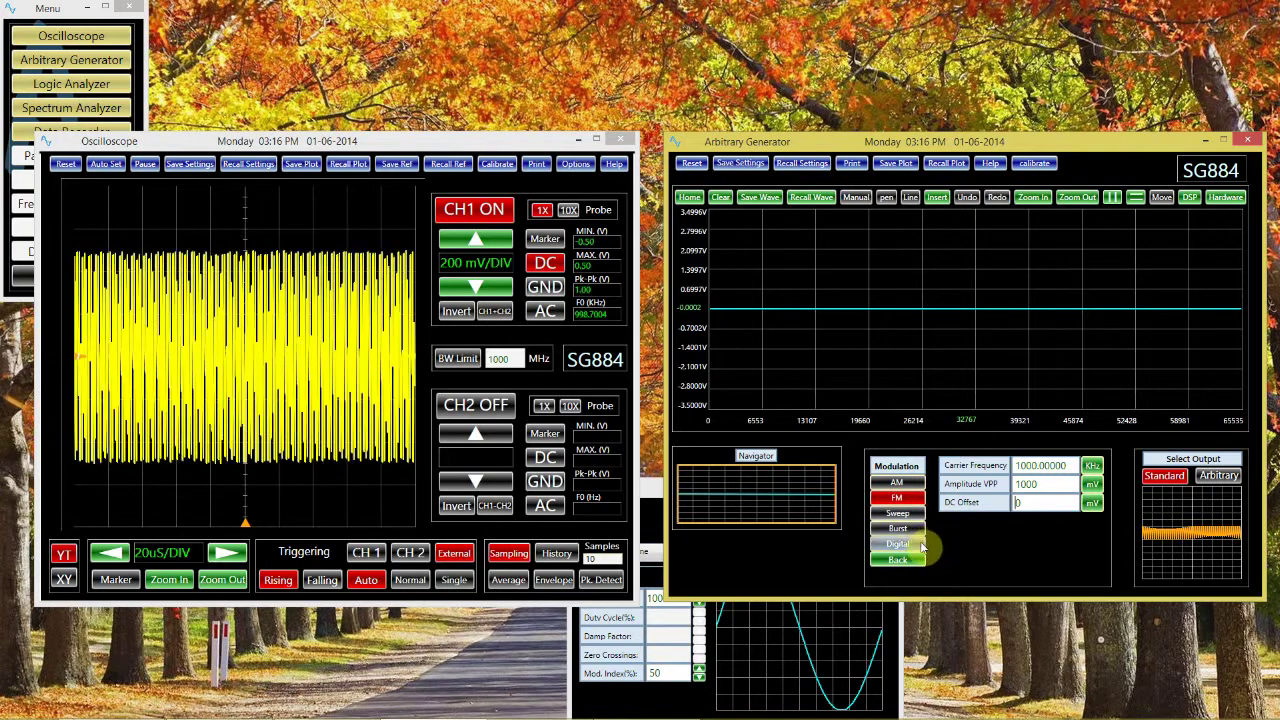
click(918, 545)
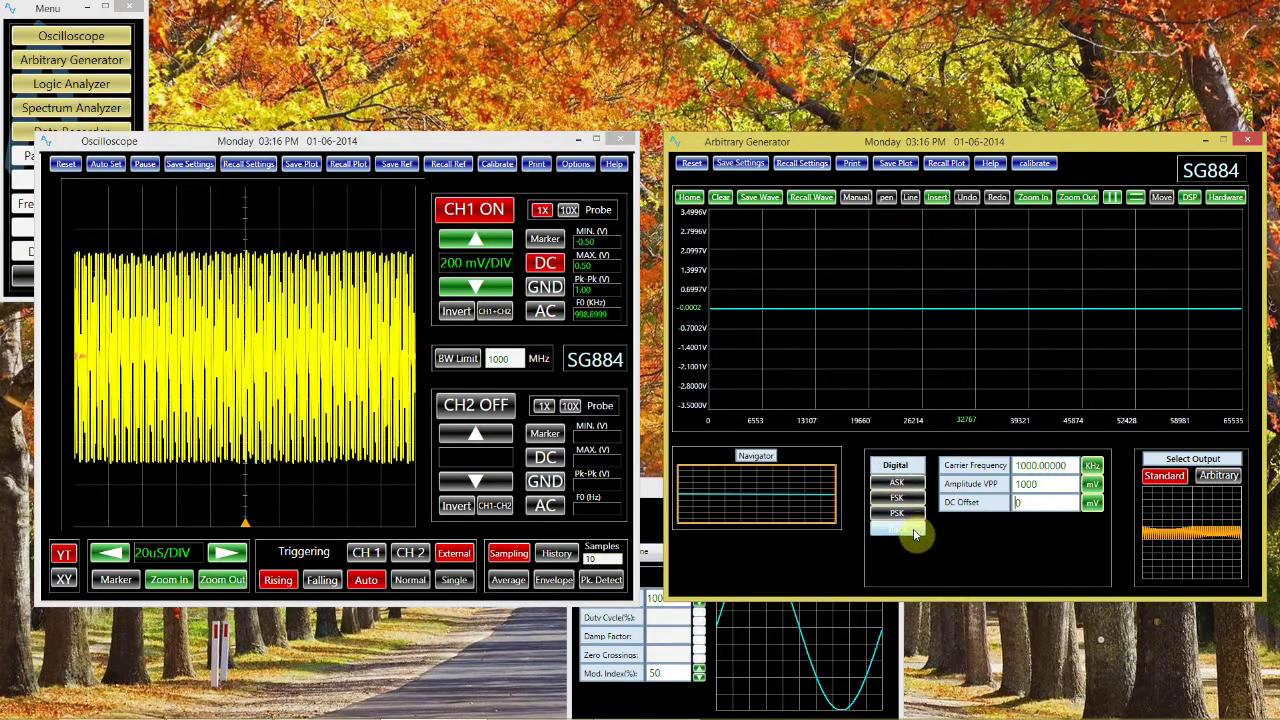
click(912, 559)
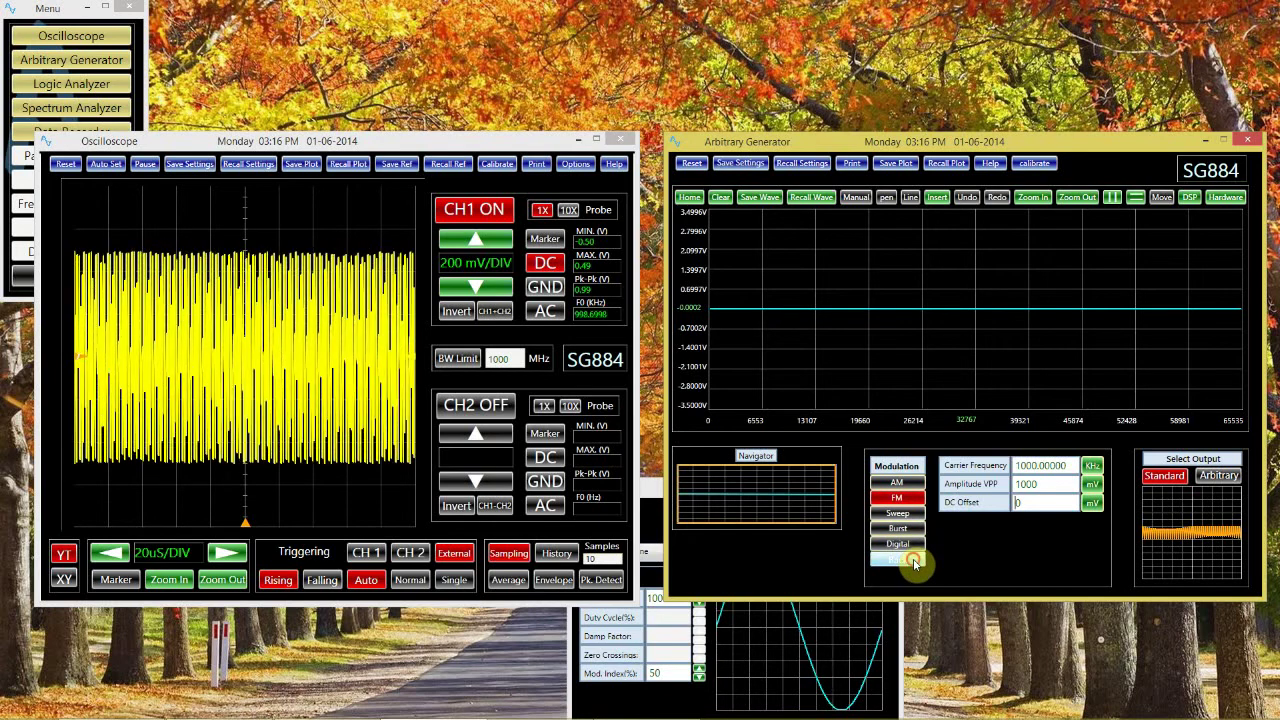
Step: Output the special sinc, cardiac, falling exponential and rising exponential signals in turn, ending on the rising exponential
click(914, 566)
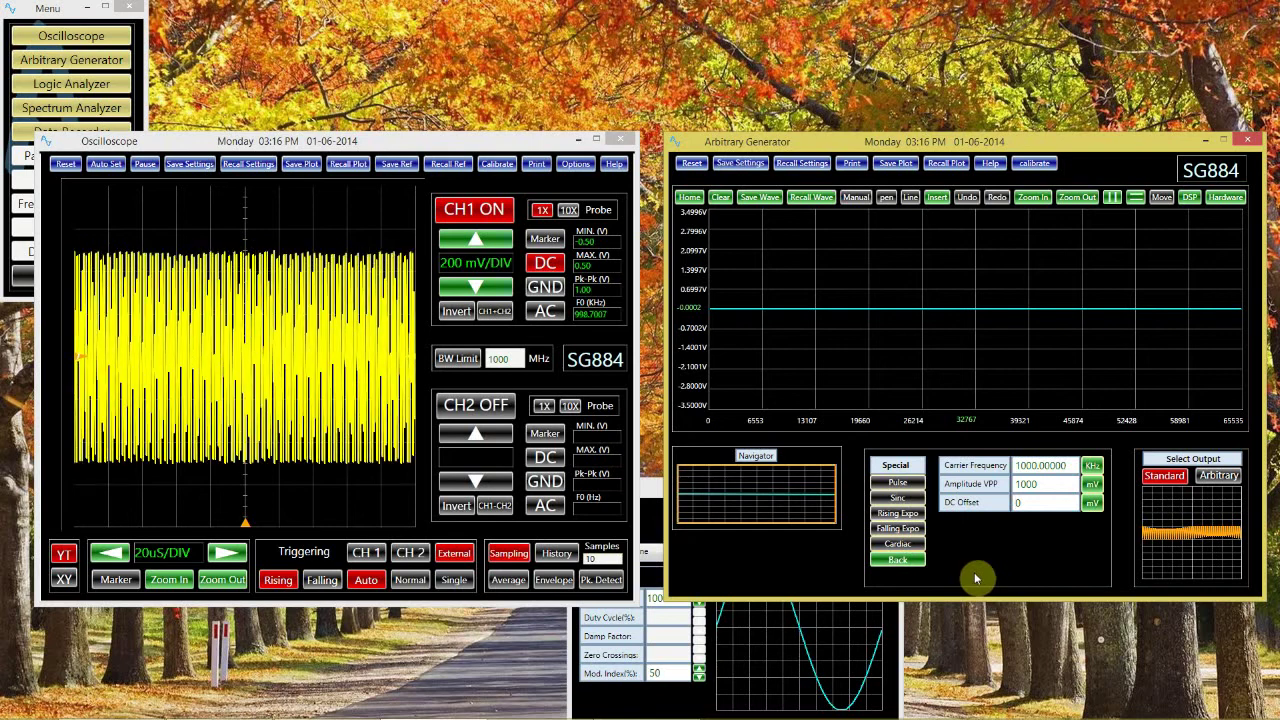
click(914, 499)
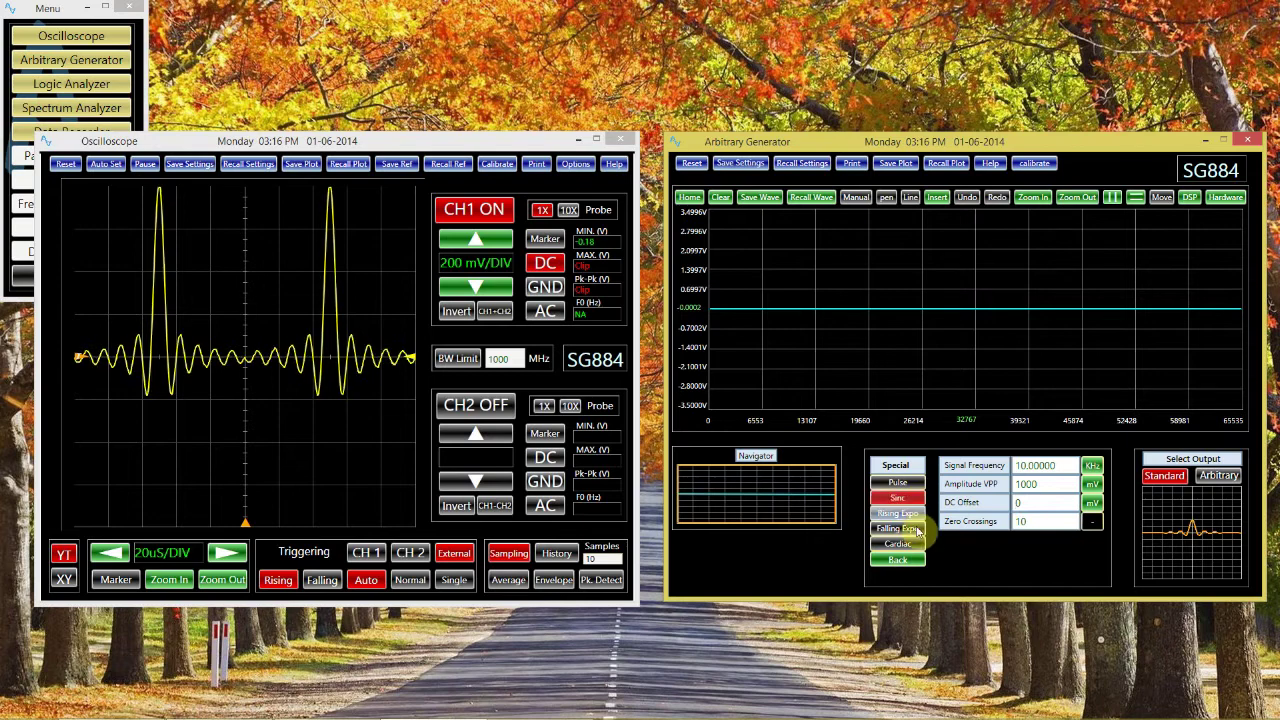
click(917, 545)
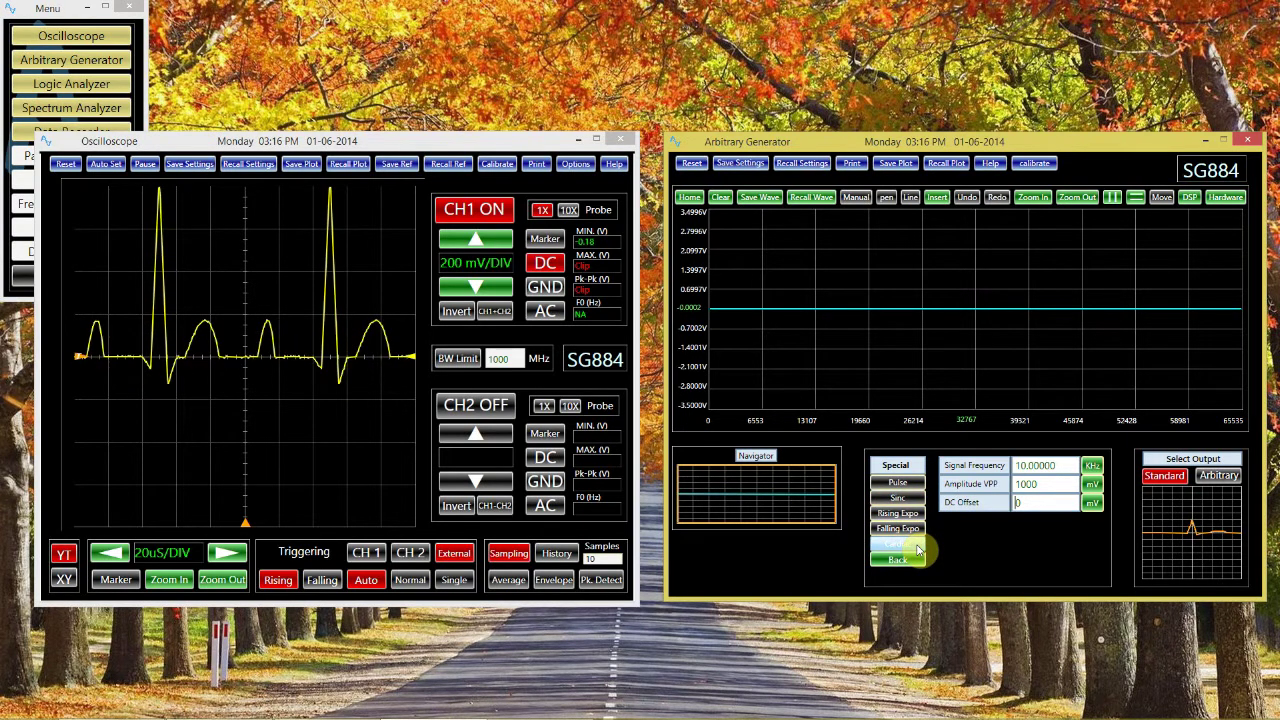
click(910, 529)
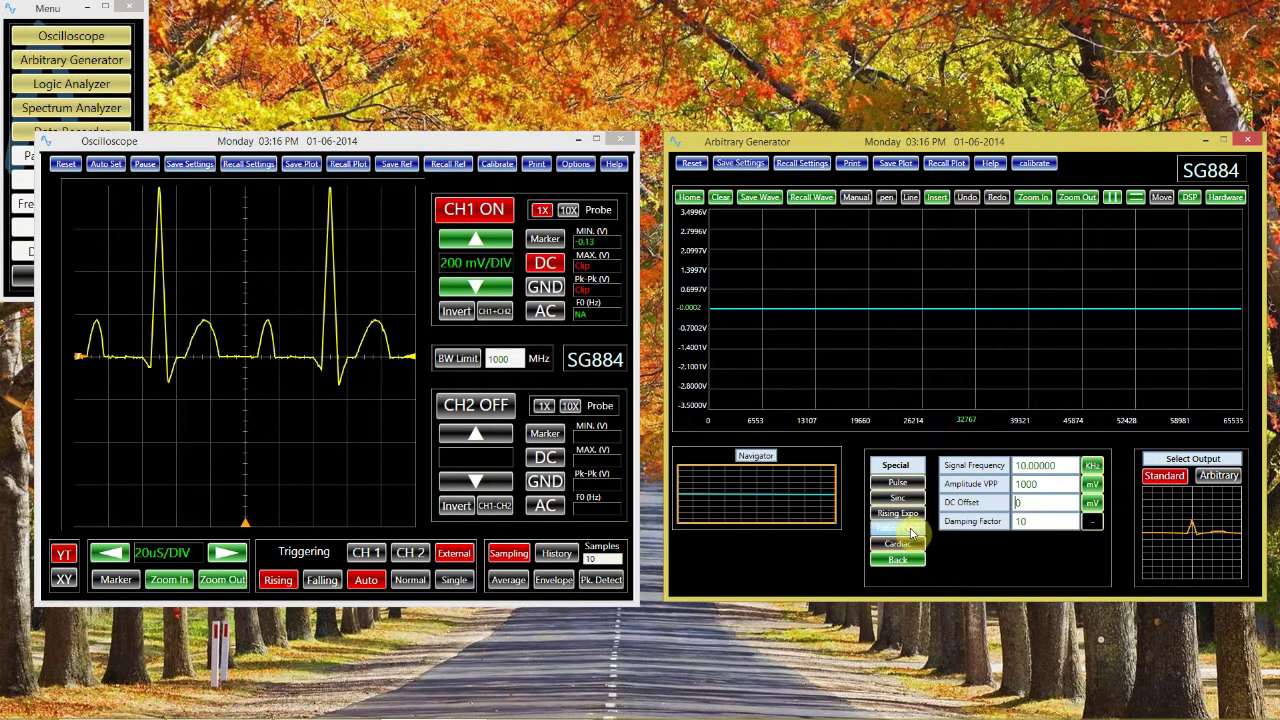
click(908, 514)
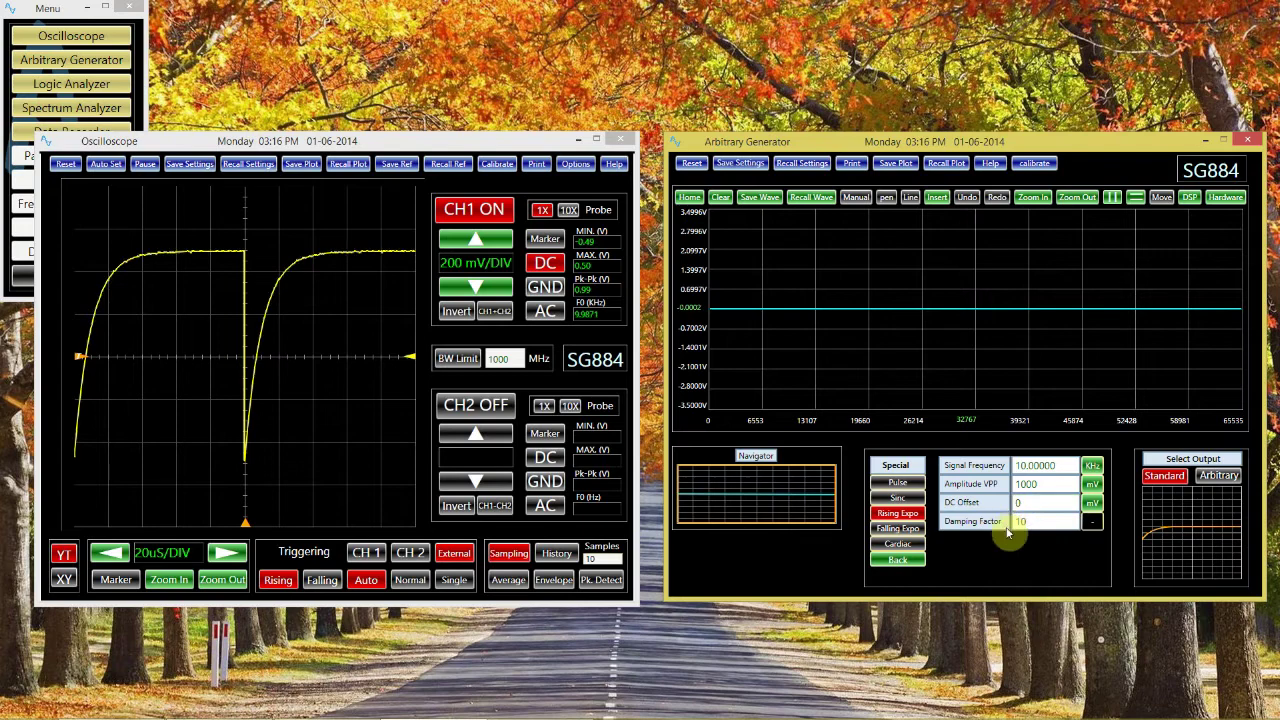
Step: Set the rising exponential's damping factor to 100 and again to 1, and return to the signal list
text(0)
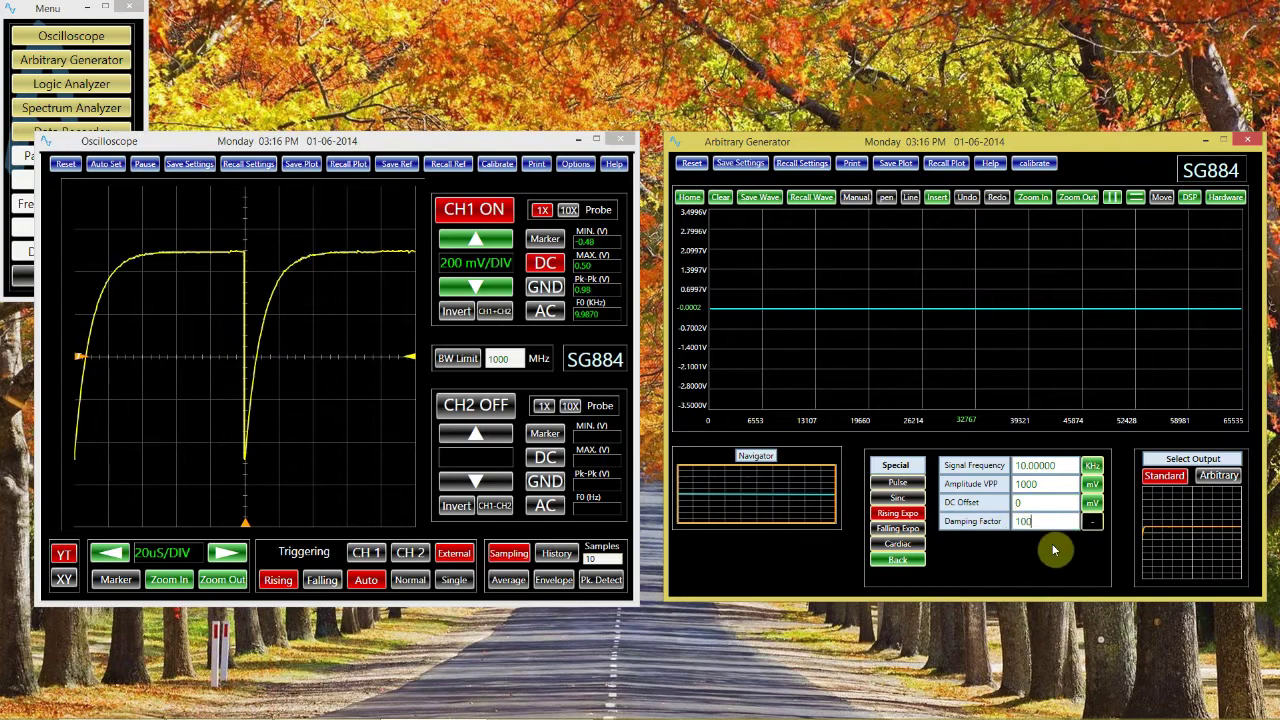
key(BackSpace)
key(BackSpace)
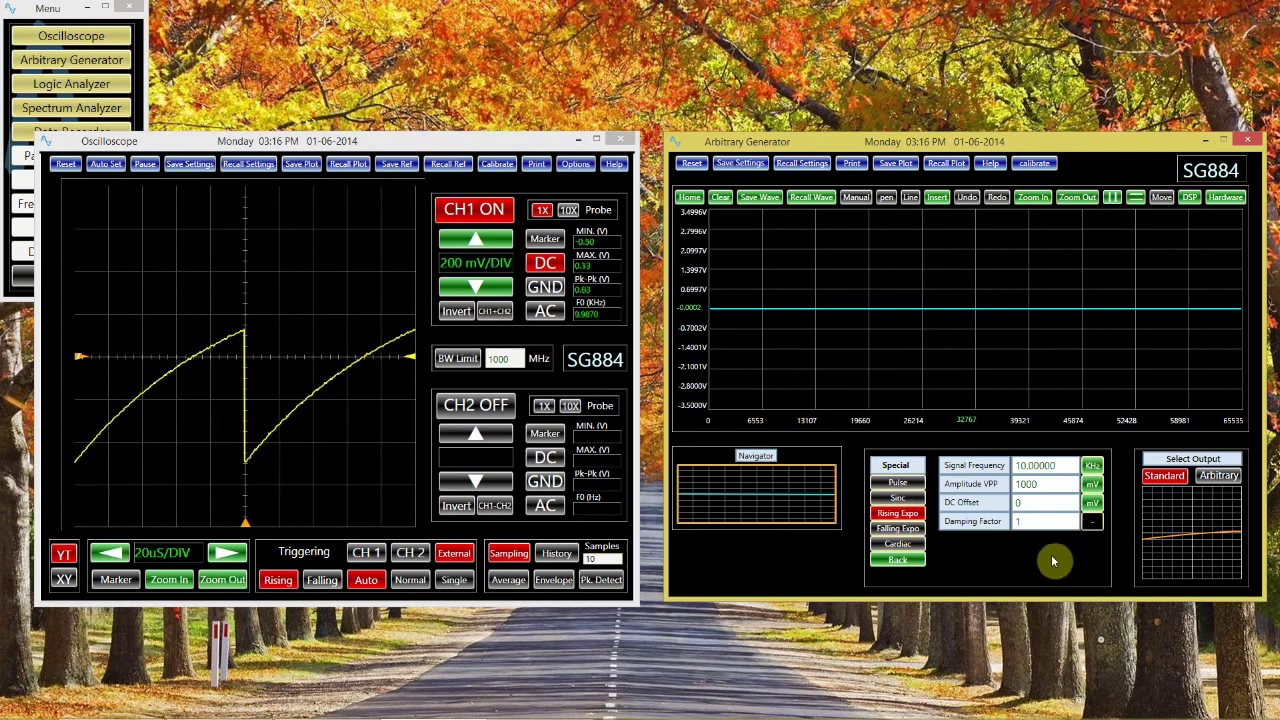
click(903, 560)
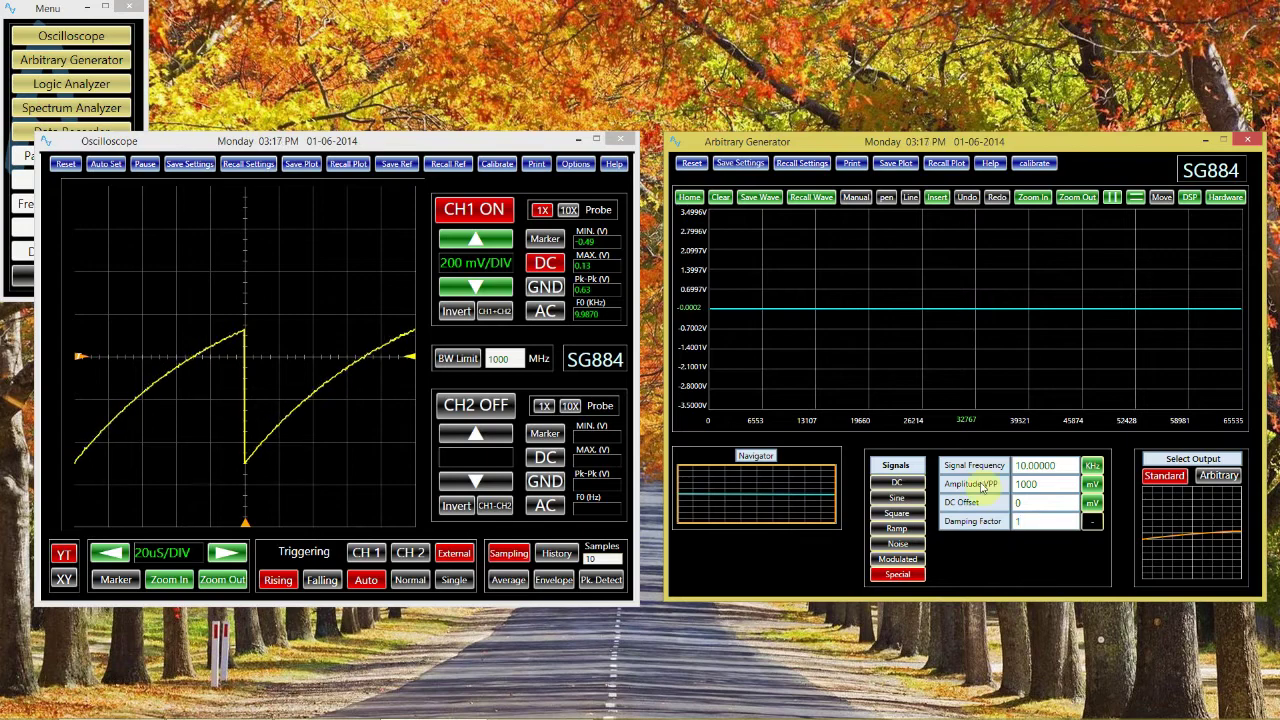
Step: Draw a freehand two-cycle wave about 5.1 V peak to peak with the pen, and select the arbitrary output
click(884, 197)
mouse_move(745, 305)
mouse_down()
mouse_move(737, 266)
mouse_move(803, 277)
mouse_move(857, 377)
mouse_move(945, 258)
mouse_move(1129, 366)
mouse_move(1163, 256)
mouse_move(1169, 320)
mouse_up()
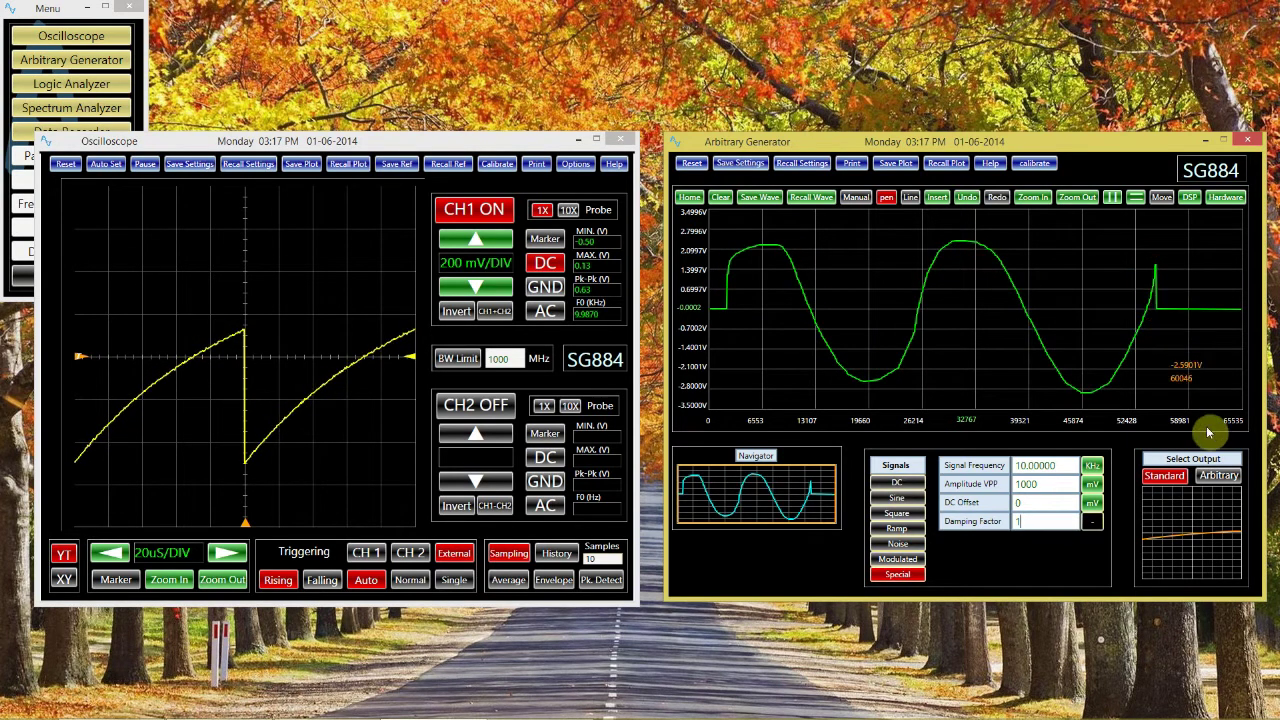
click(1224, 478)
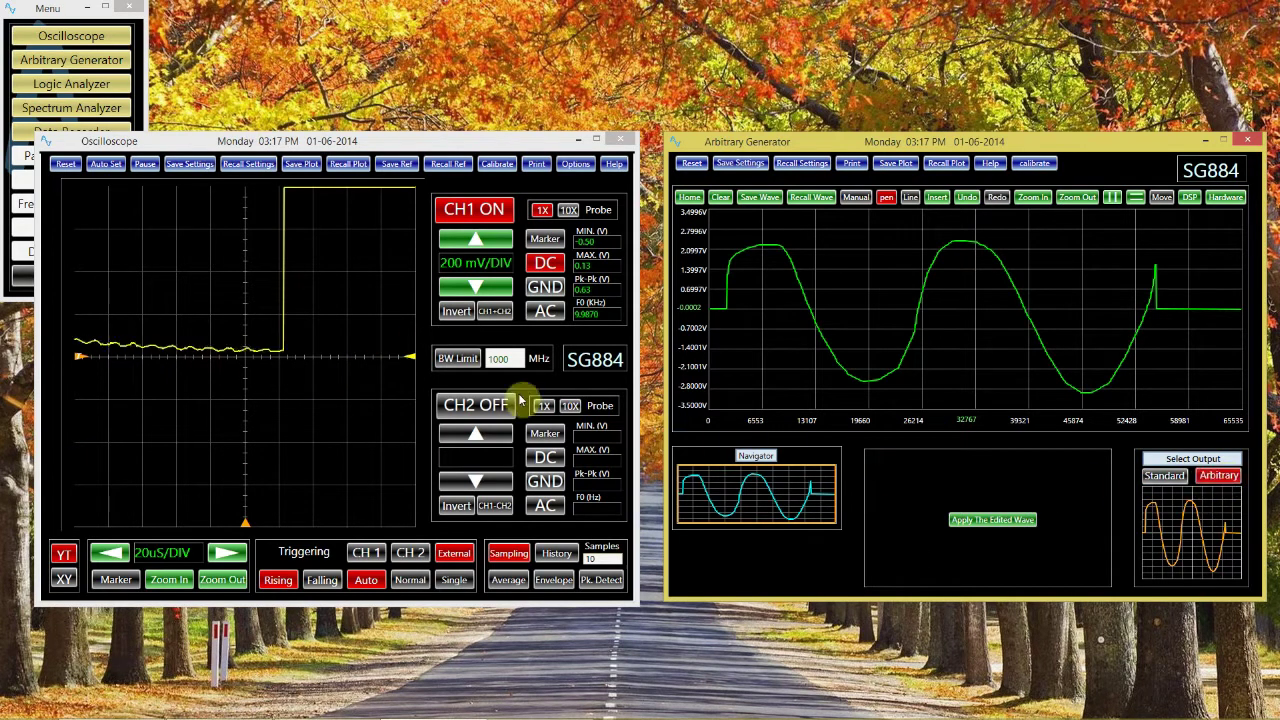
Step: Auto-set the oscilloscope, scale channel 1 to 1 V/div with external triggering, and shift the trigger position marker close to the centre of the plot
click(107, 165)
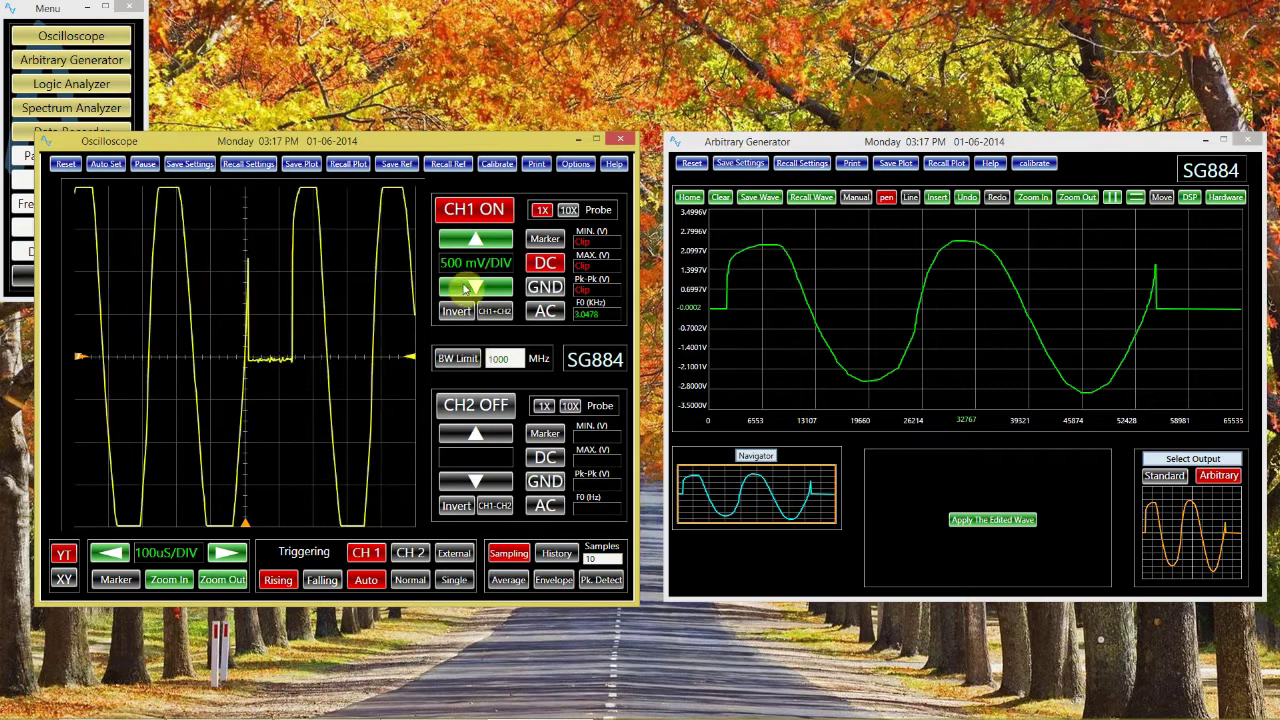
click(464, 241)
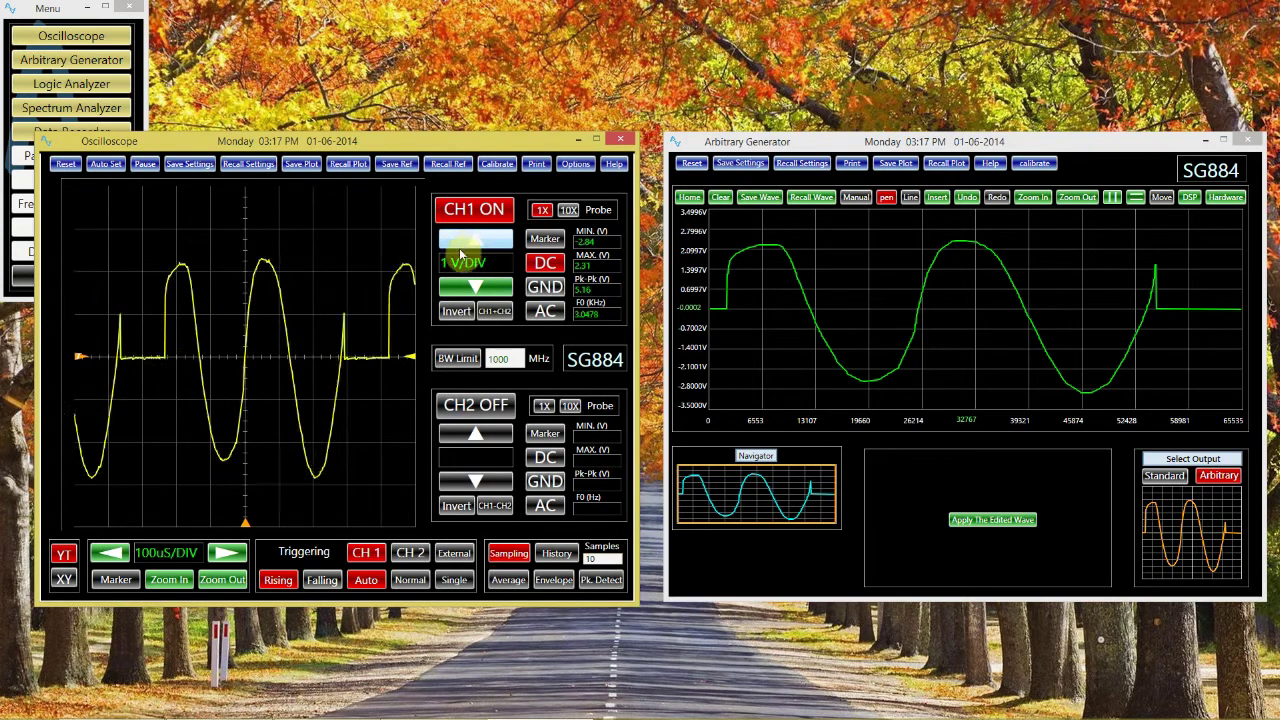
click(458, 552)
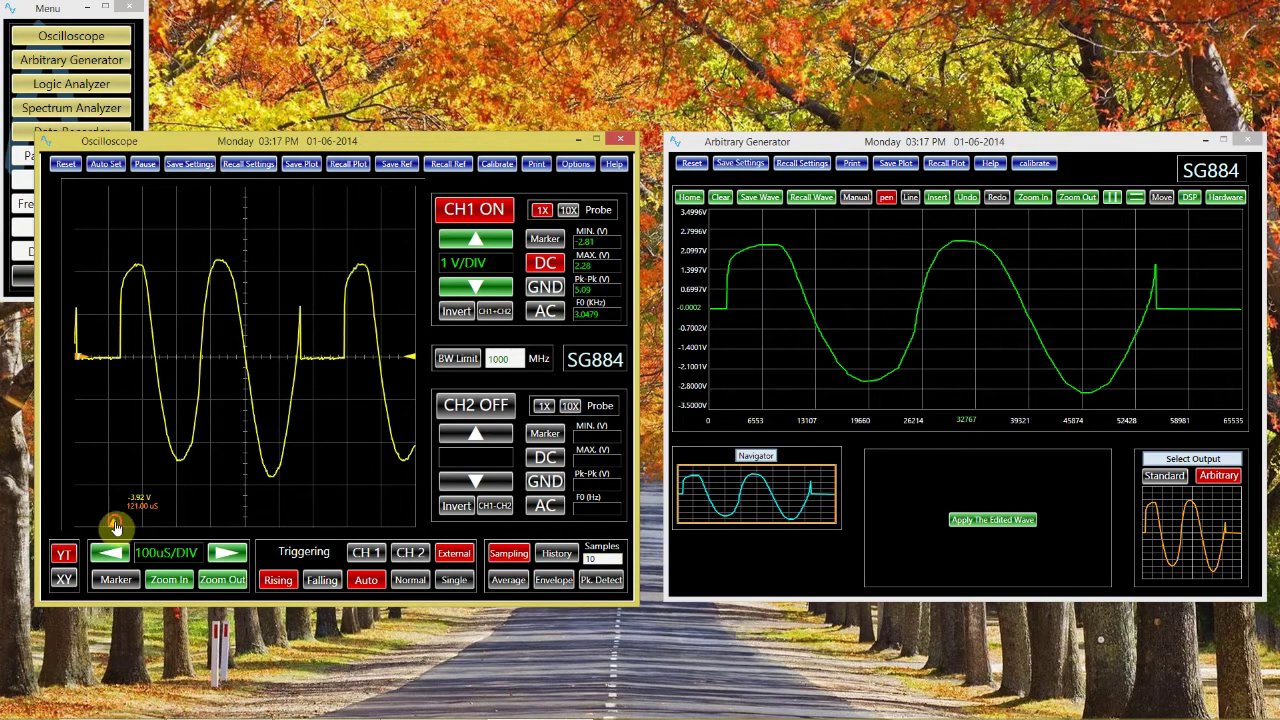
drag(115, 527, 238, 522)
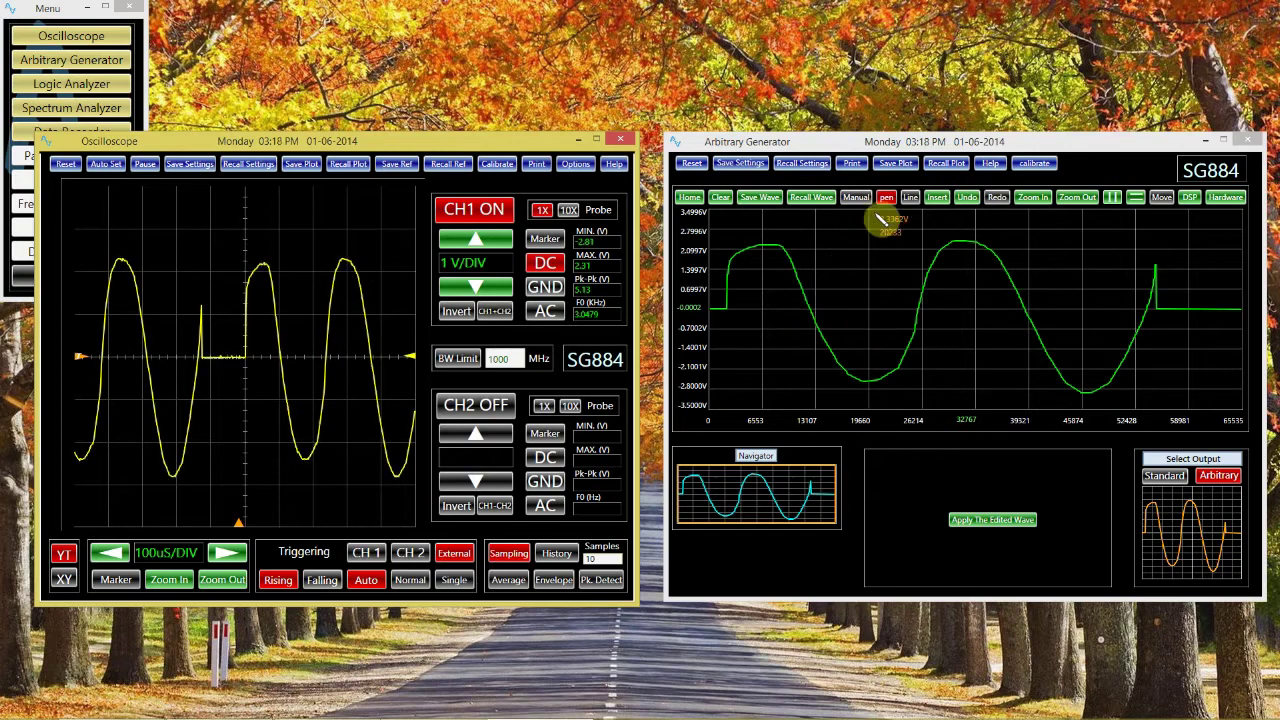
Step: Redraw several stretches of the arbitrary wave into irregular stepped shapes with the pen, and apply the edited wave to the output
mouse_move(762, 318)
mouse_down()
mouse_move(848, 255)
mouse_move(1035, 354)
mouse_move(1175, 262)
mouse_move(958, 272)
mouse_up()
mouse_move(871, 302)
mouse_down()
mouse_move(889, 372)
mouse_move(983, 287)
mouse_move(1145, 332)
mouse_move(1058, 394)
mouse_up()
drag(1182, 330, 1215, 360)
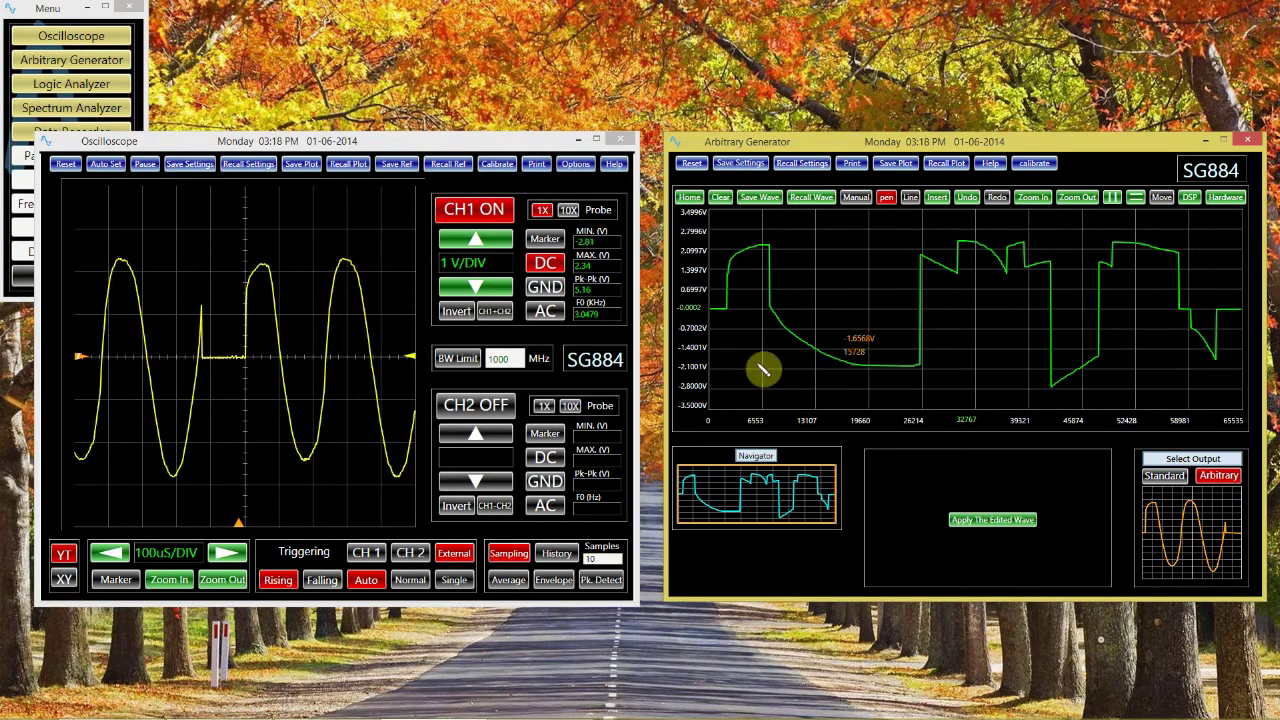
click(1020, 527)
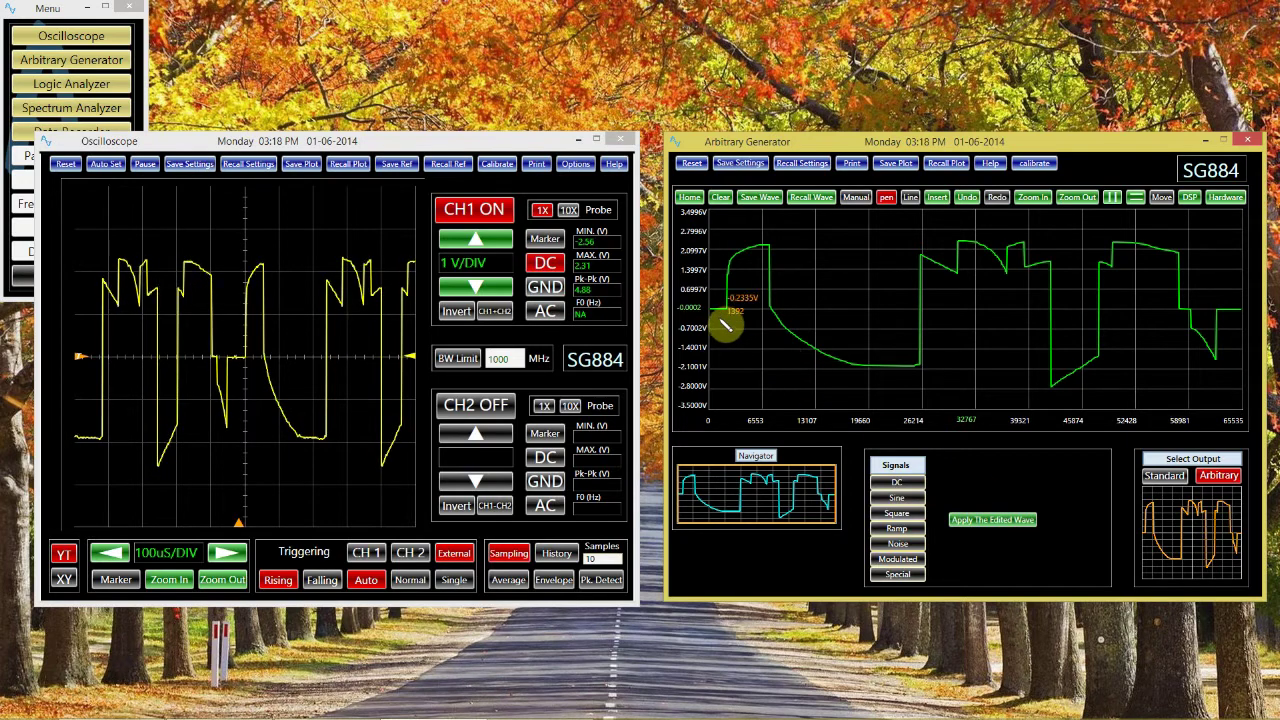
Step: Flatten the wave near 0 V after its first peak, redraw its later part down to about -3 V, and apply each edit
mouse_move(735, 327)
mouse_down()
mouse_move(934, 314)
mouse_move(1200, 323)
mouse_move(1206, 334)
mouse_up()
click(1023, 517)
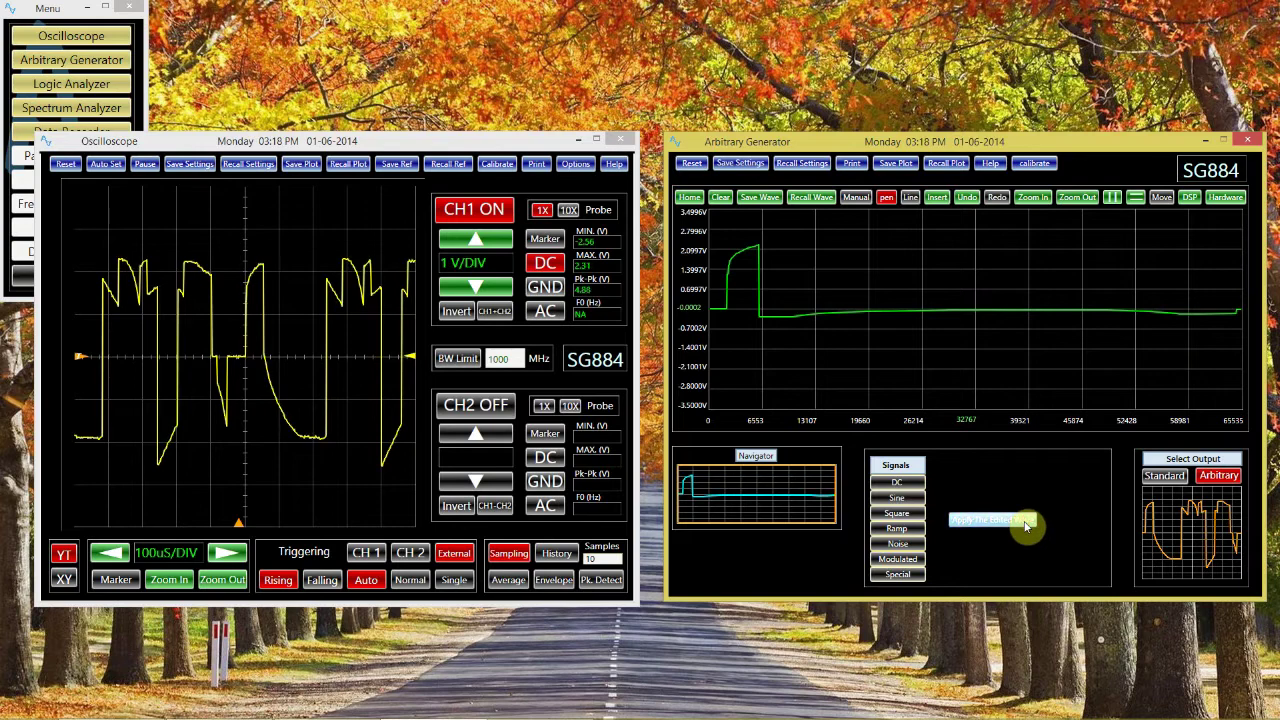
mouse_move(905, 390)
mouse_down()
mouse_move(943, 377)
mouse_move(1086, 388)
mouse_move(1209, 348)
mouse_move(1210, 322)
mouse_up()
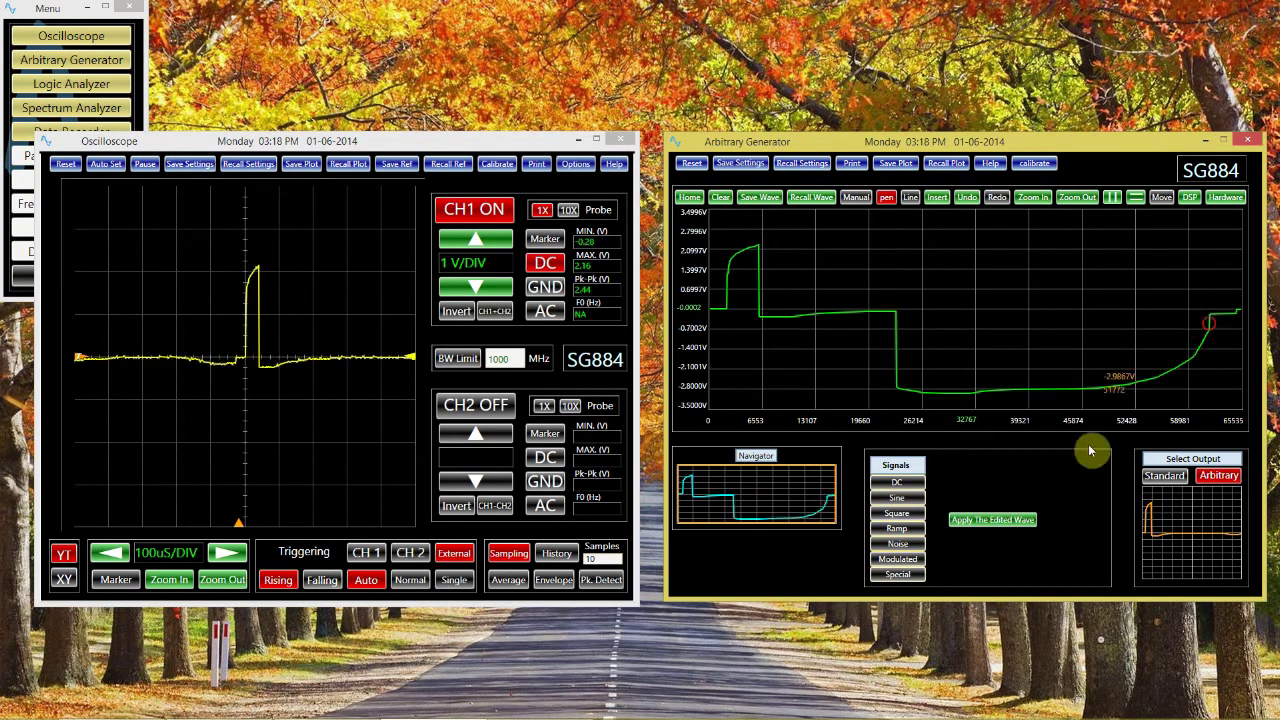
click(1019, 523)
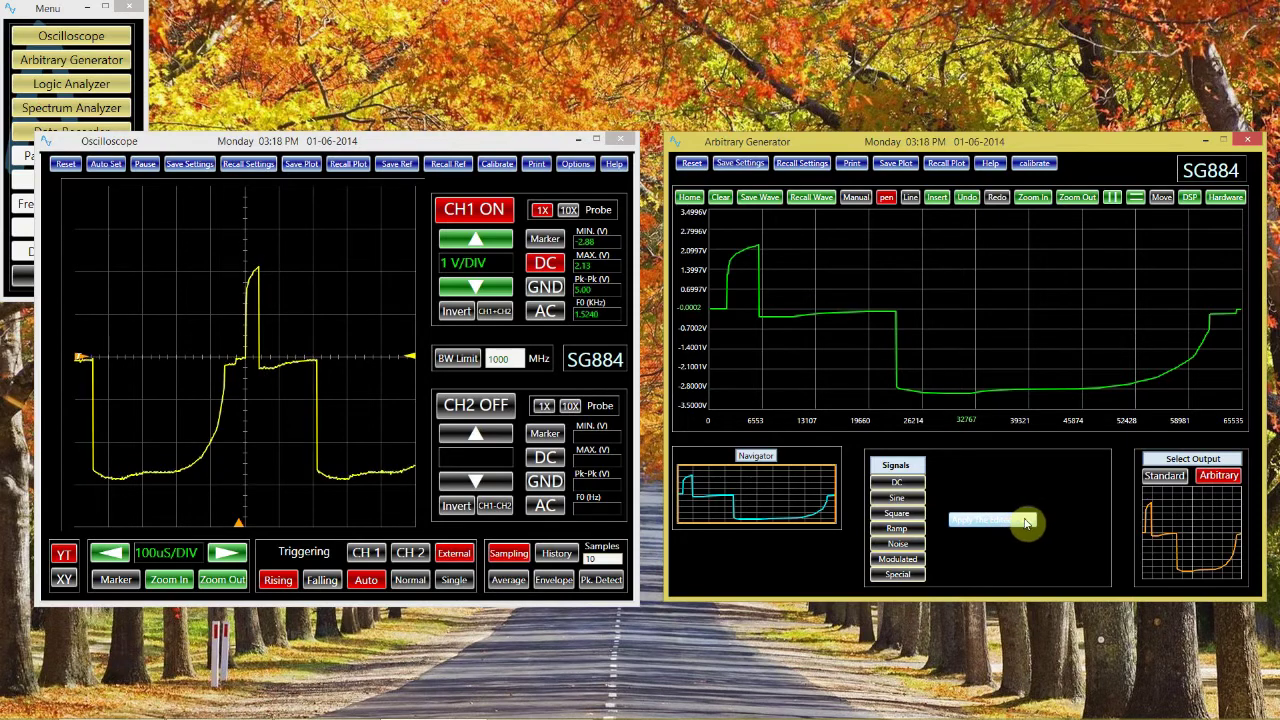
Step: Open the generator's DSP filtering settings, inspect the list of available filters, and exit with filtering disabled
click(1190, 200)
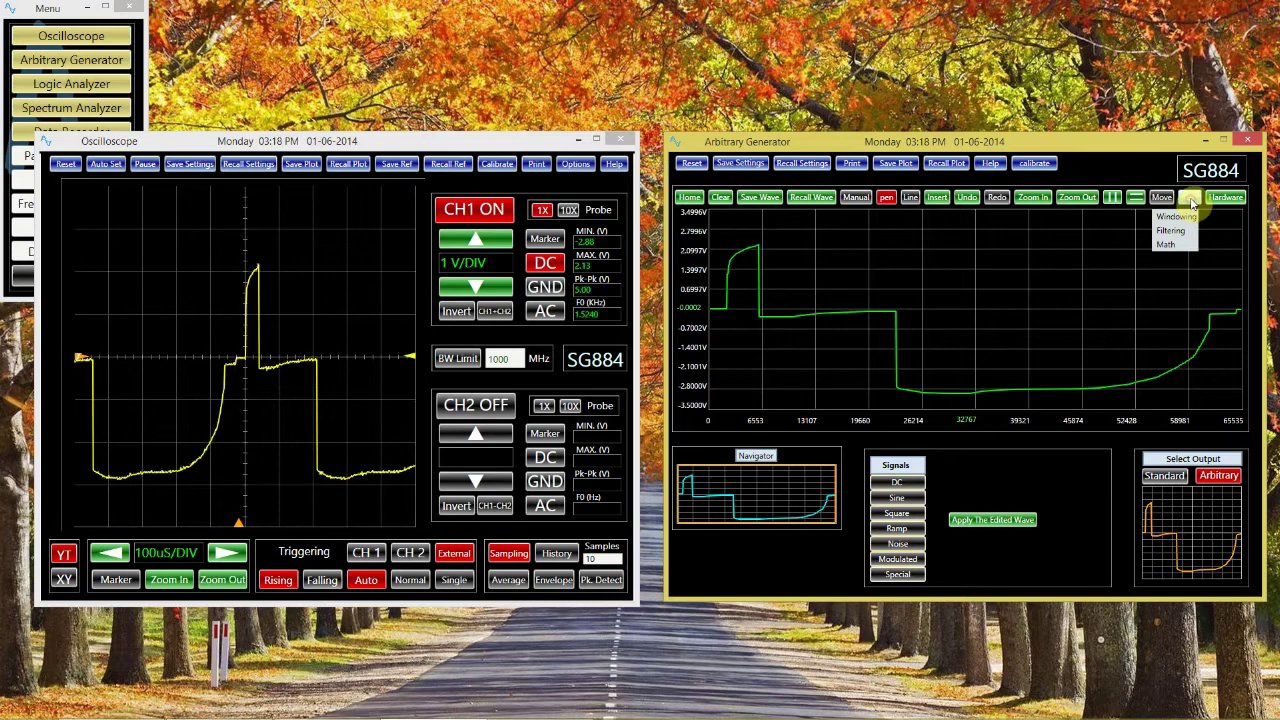
mouse_move(1193, 218)
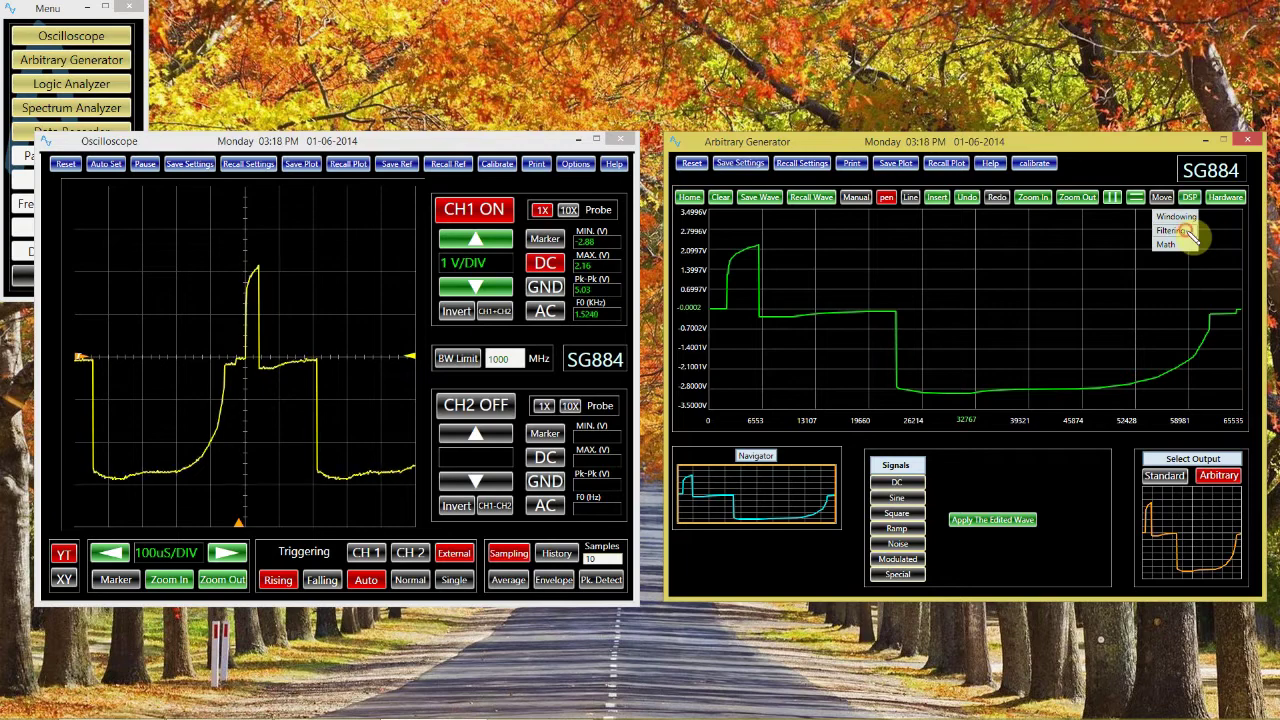
click(1188, 231)
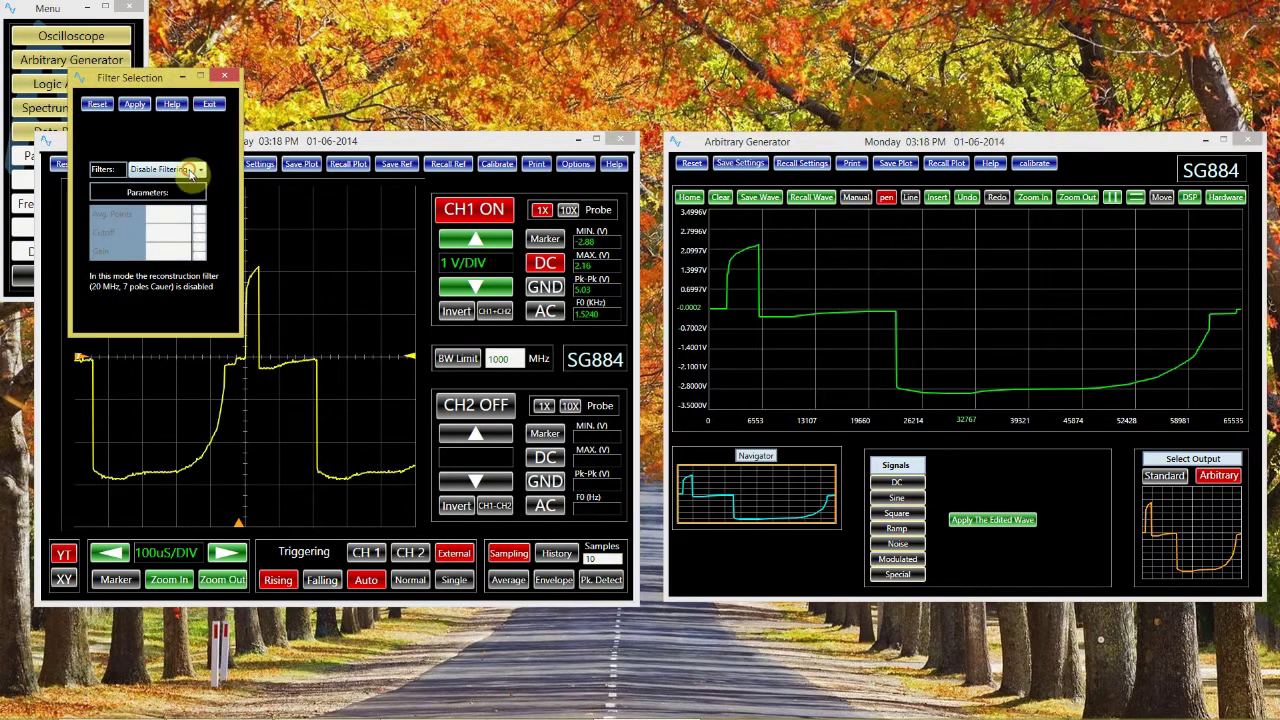
click(190, 171)
click(216, 106)
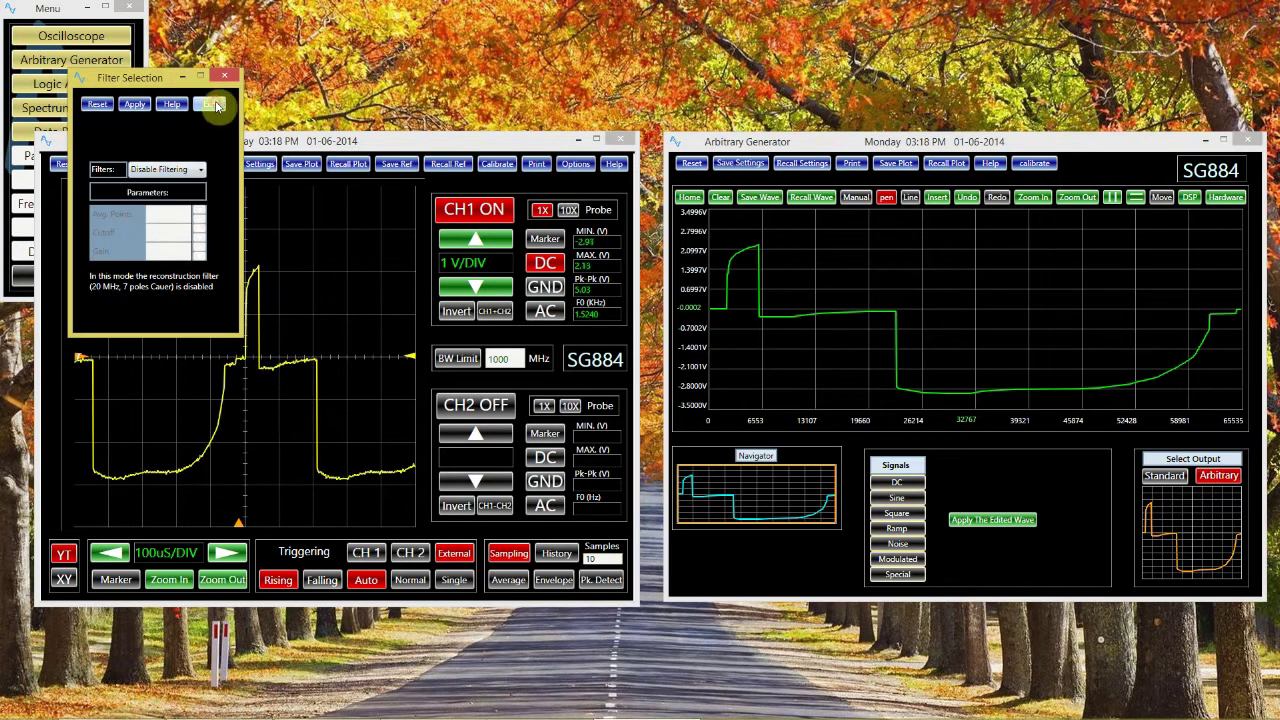
Step: Set up a Multiply math operation on the arbitrary wave, using a 7 Vpp sine of 65536 points as the operating waveform
click(1187, 197)
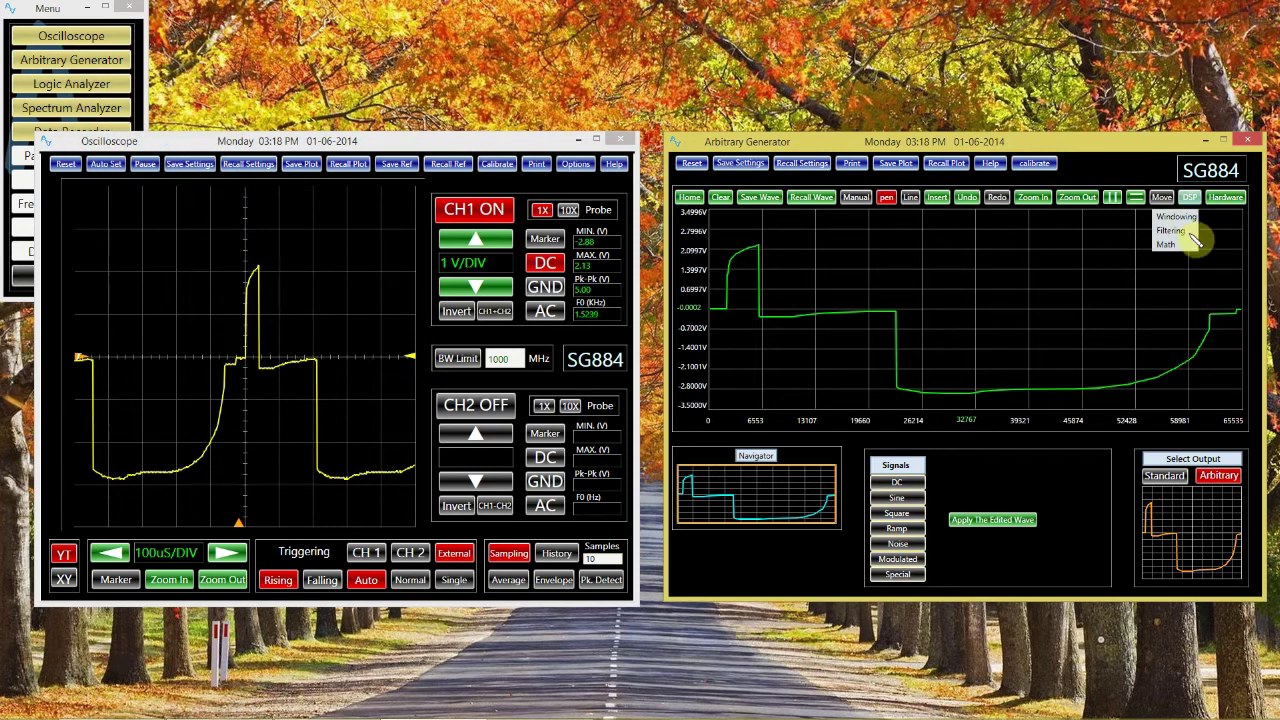
click(1167, 245)
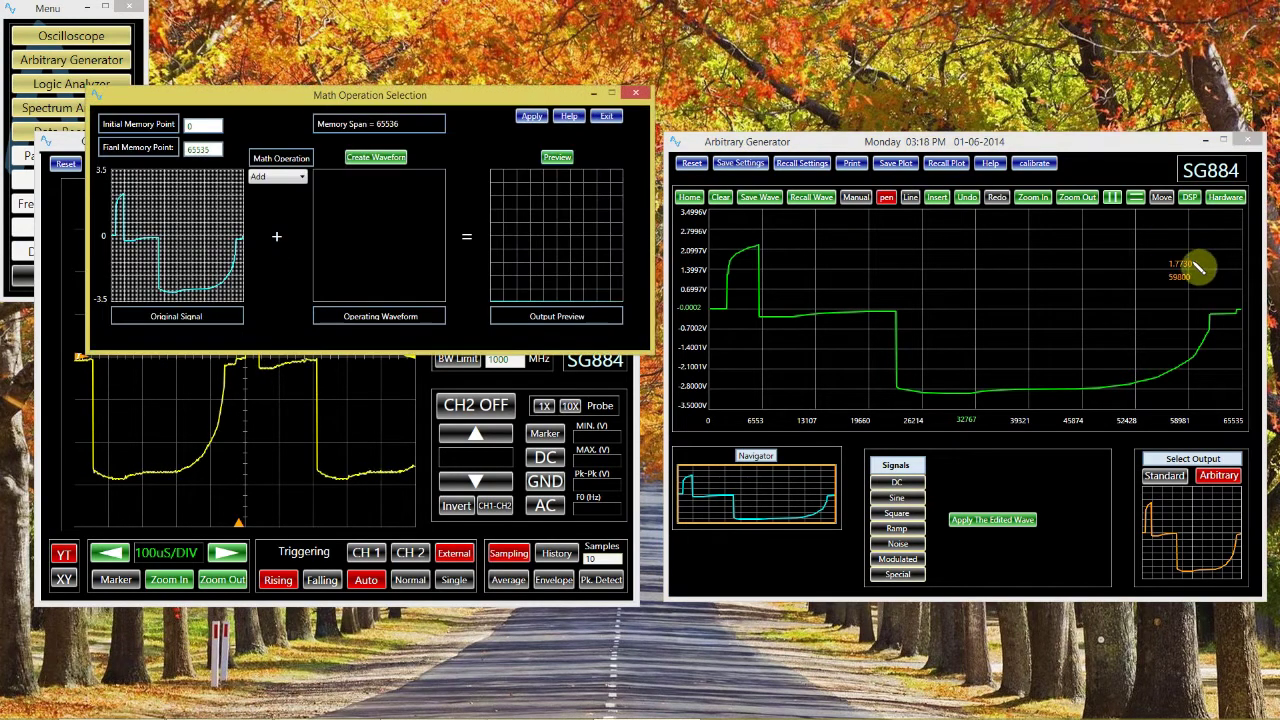
click(295, 177)
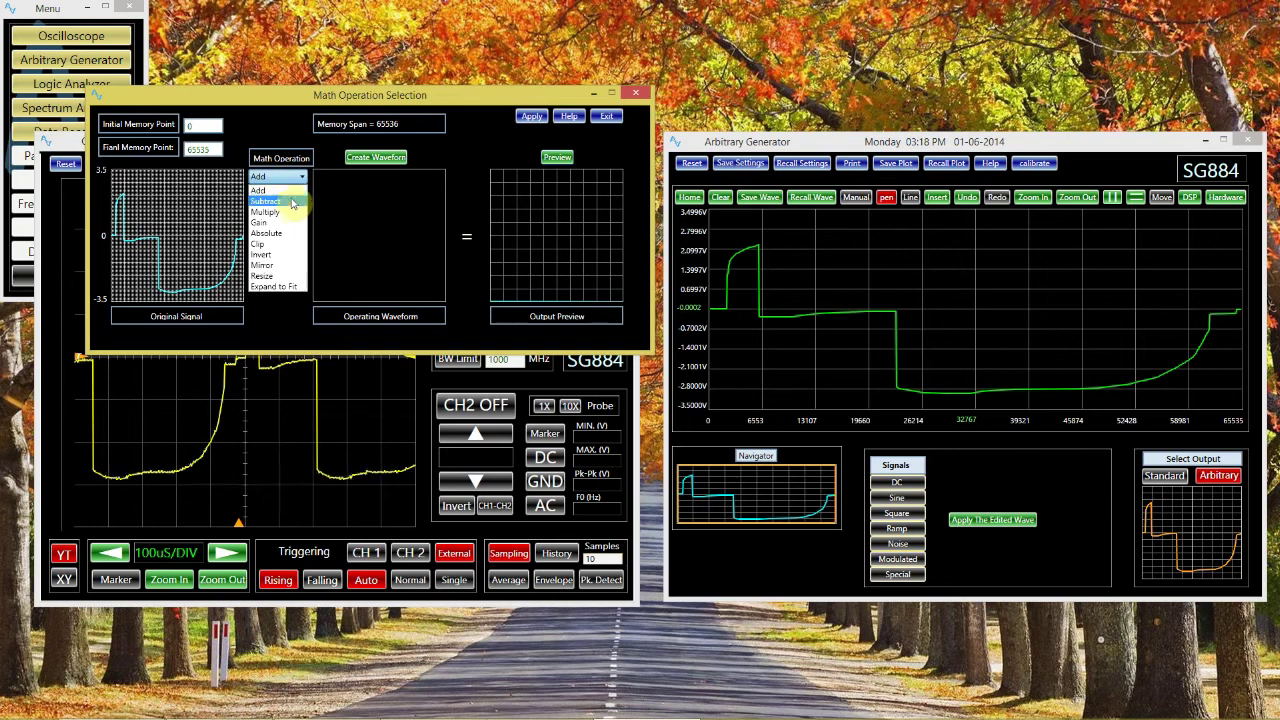
click(291, 210)
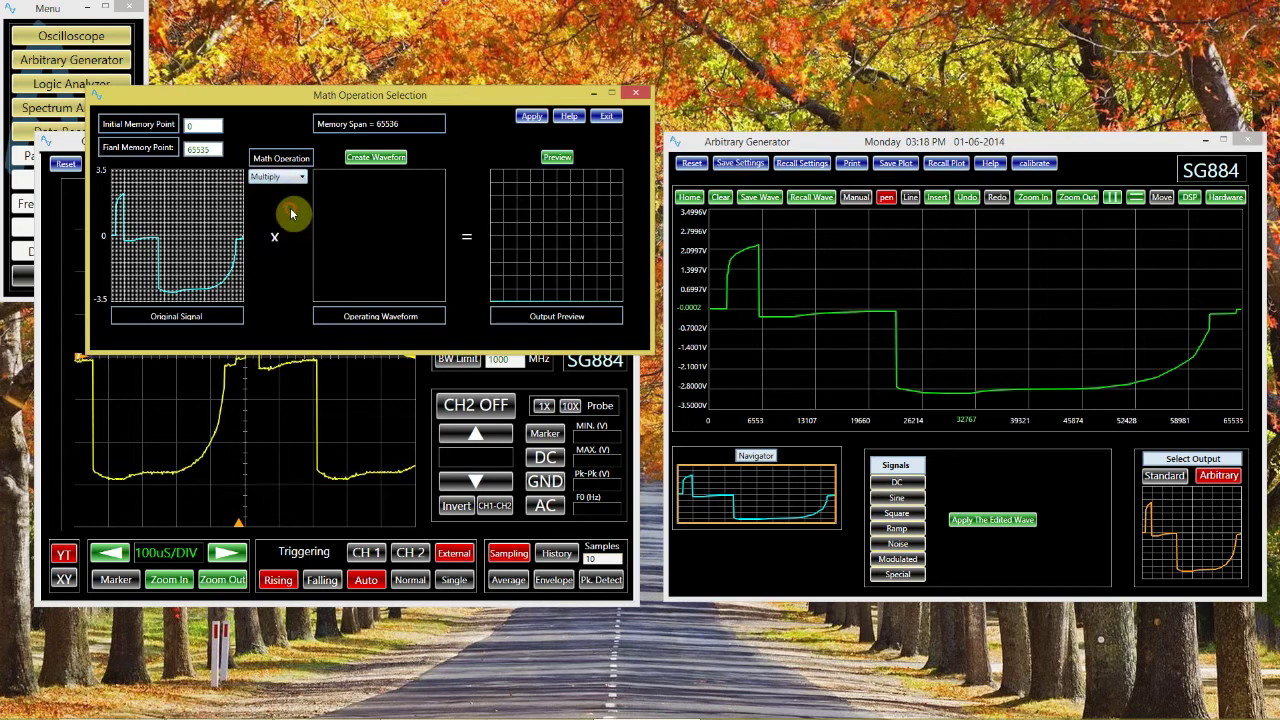
click(376, 157)
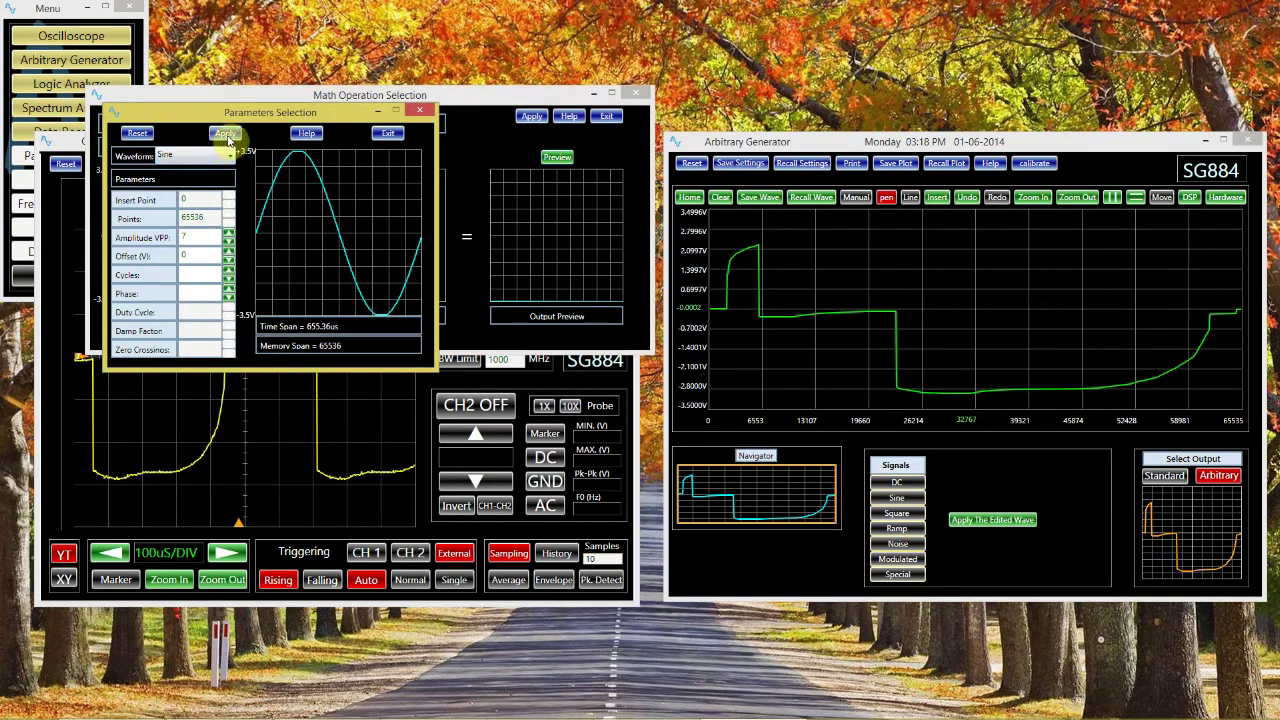
click(230, 133)
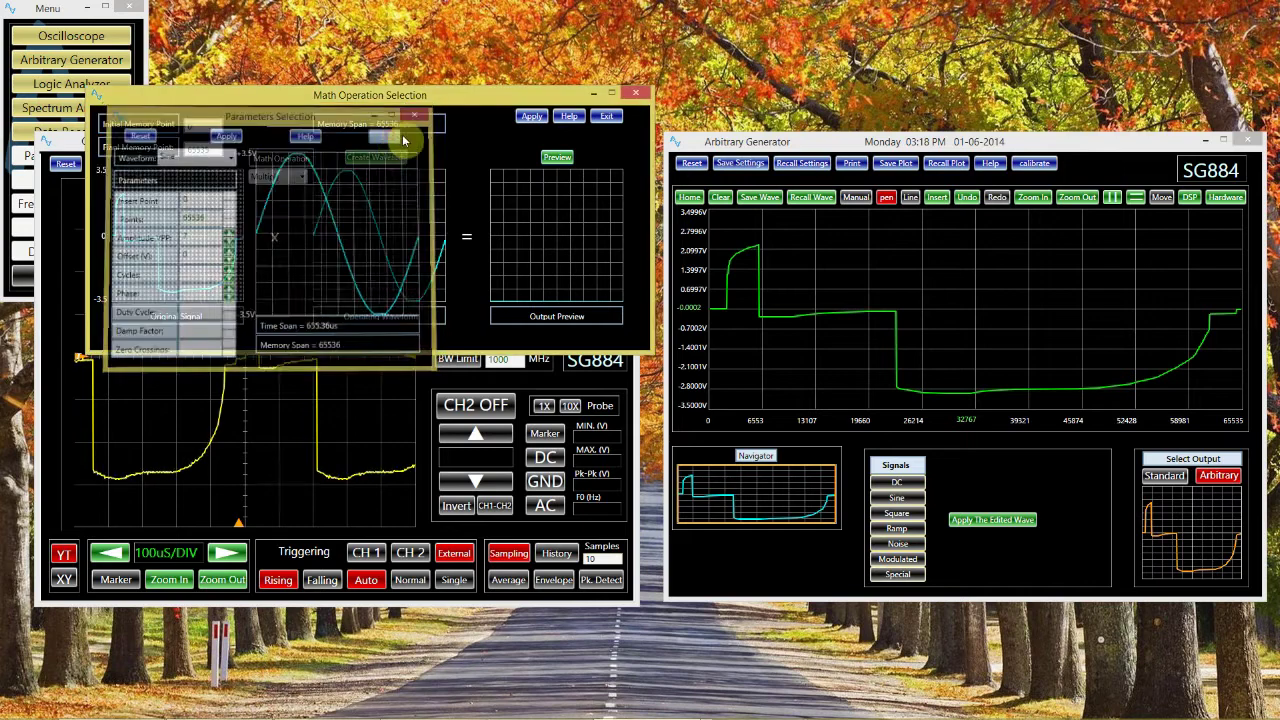
Step: Preview and apply the multiplied waveform, send the edited wave to the output, and bring the oscilloscope into full view
click(552, 158)
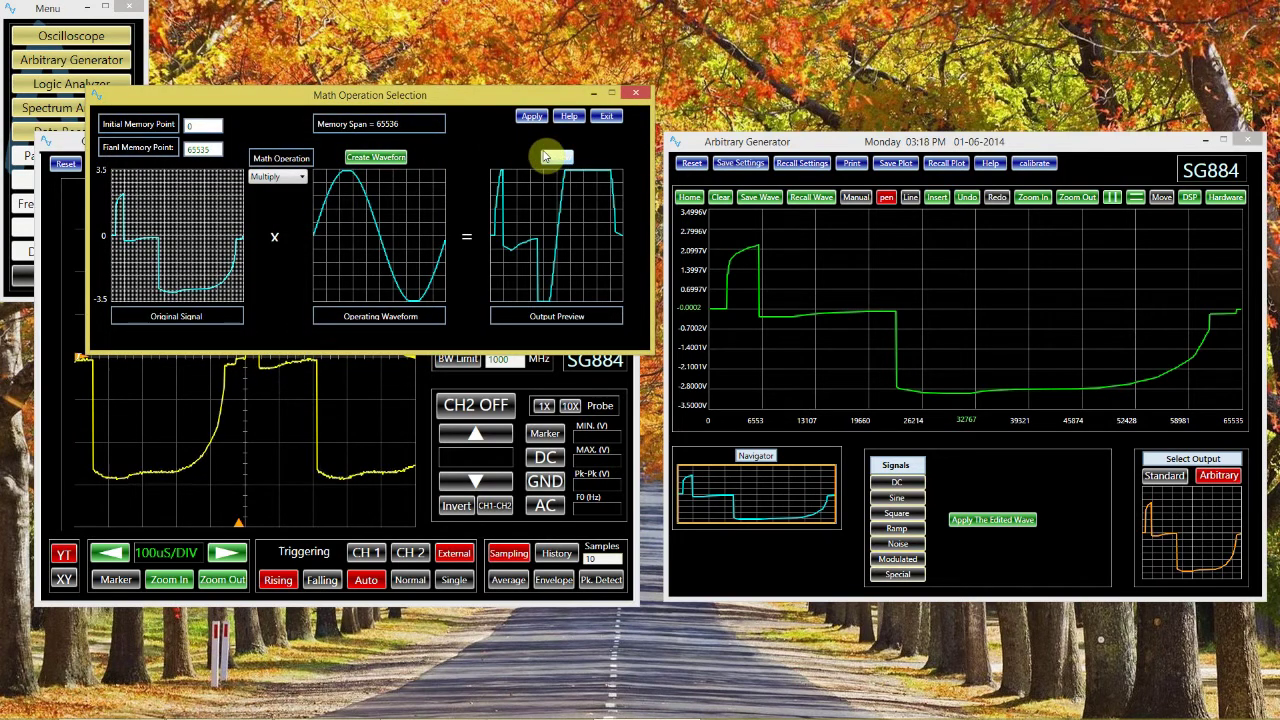
click(530, 116)
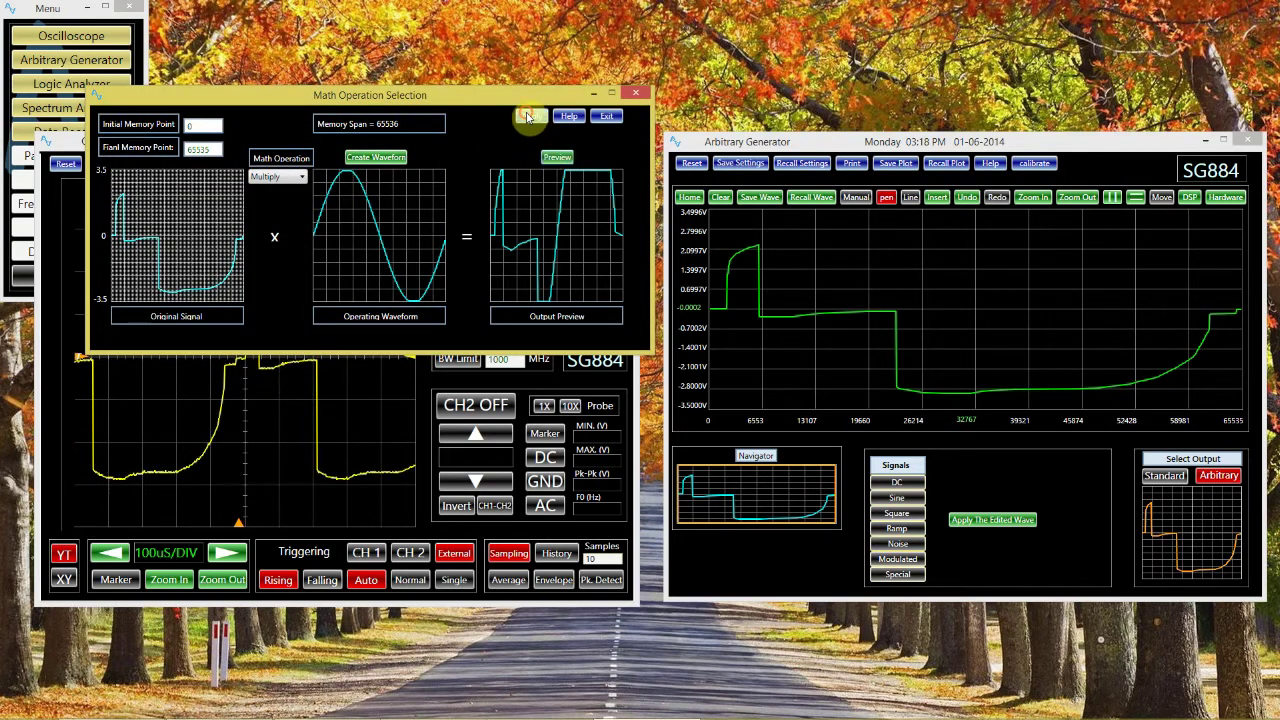
click(993, 521)
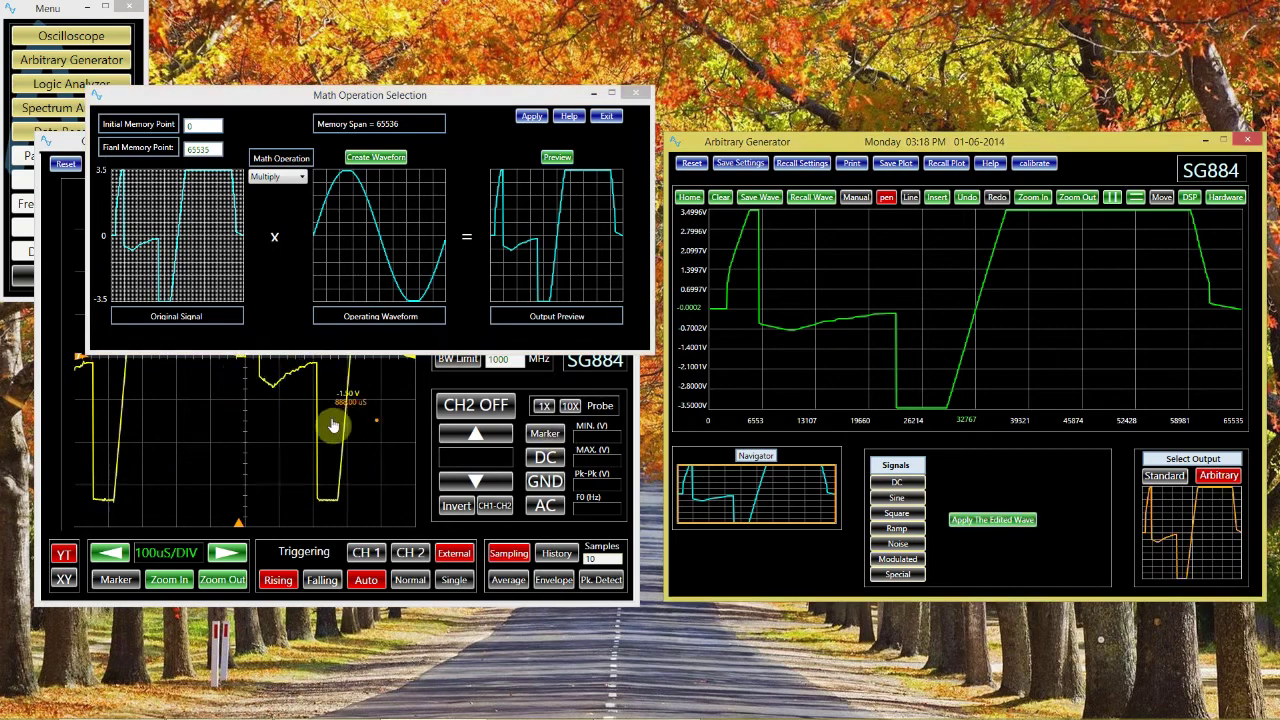
click(419, 450)
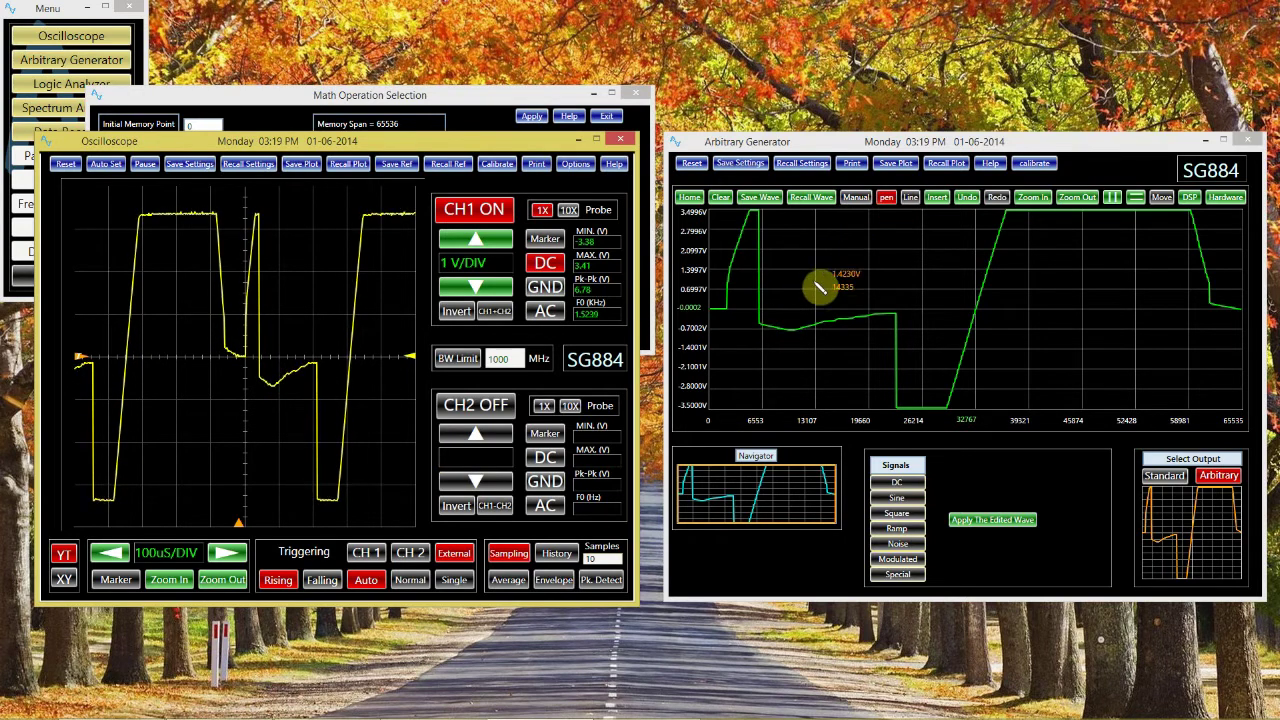
Step: Redraw the multiplied wave with the pen, dipping to about -1.6 V and rising to about 2 V, and apply it to the output
mouse_move(752, 310)
mouse_down()
mouse_move(857, 317)
mouse_move(994, 371)
mouse_move(1106, 320)
mouse_move(1213, 311)
mouse_move(1080, 271)
mouse_move(977, 294)
mouse_move(874, 343)
mouse_move(737, 286)
mouse_move(806, 349)
mouse_move(961, 257)
mouse_up()
click(1002, 522)
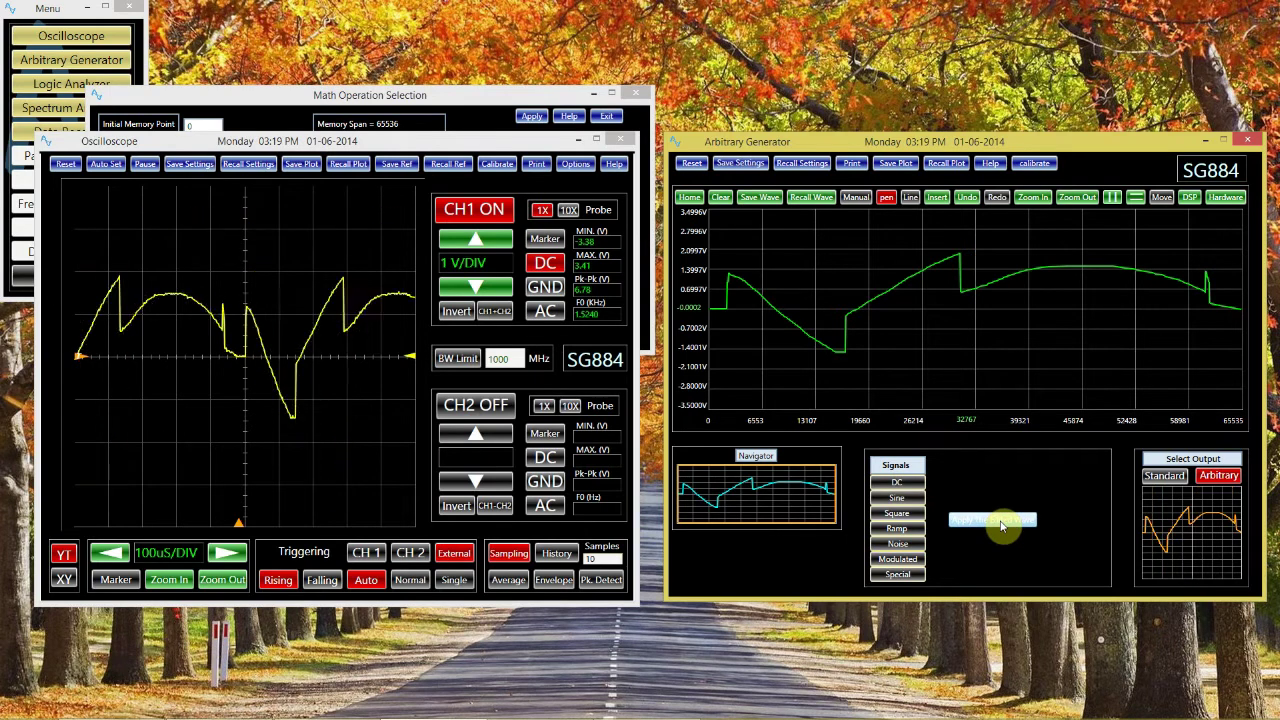